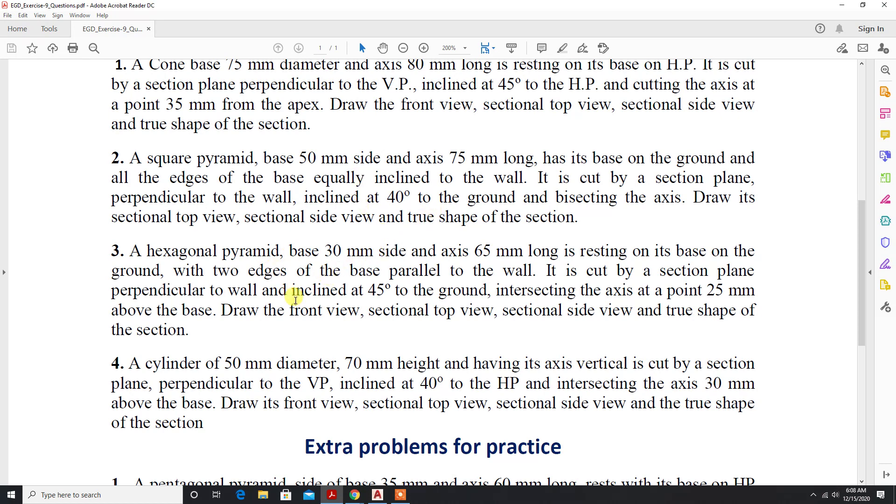
Step: Leave the exercise PDF and bring the blank AutoCAD Drawing1 to the front
left_click(377, 495)
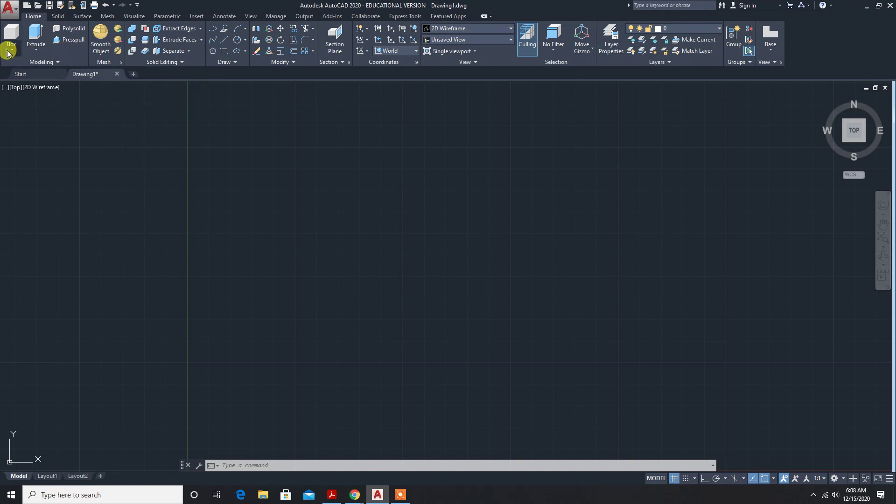
Step: Start a six-sided pyramid defined by one base edge, checking the exercise sheet
left_click(8, 53)
left_click(21, 145)
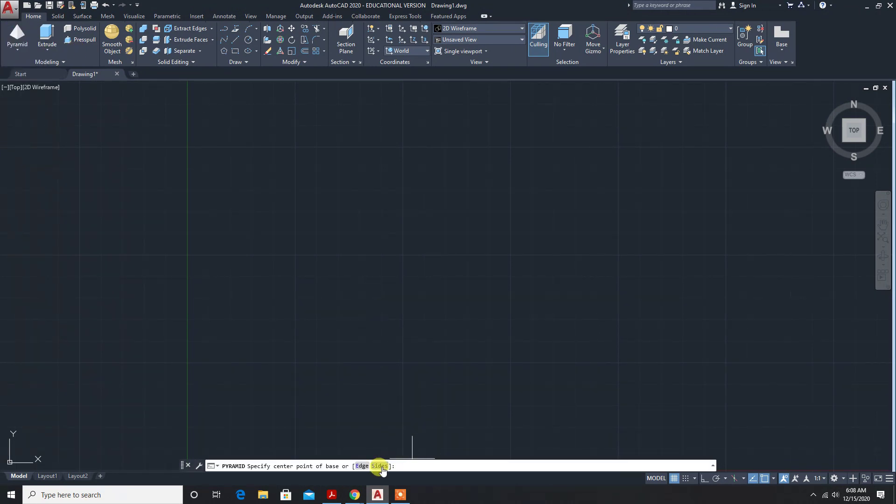
left_click(380, 466)
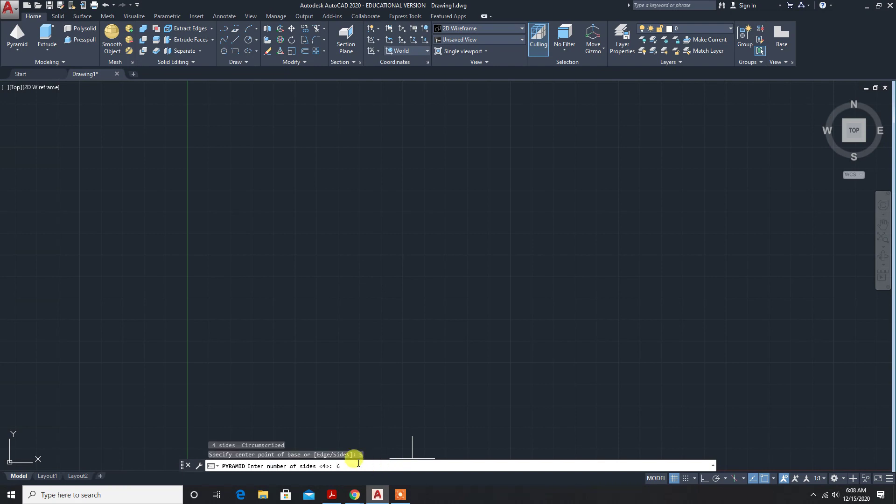
key("Return")
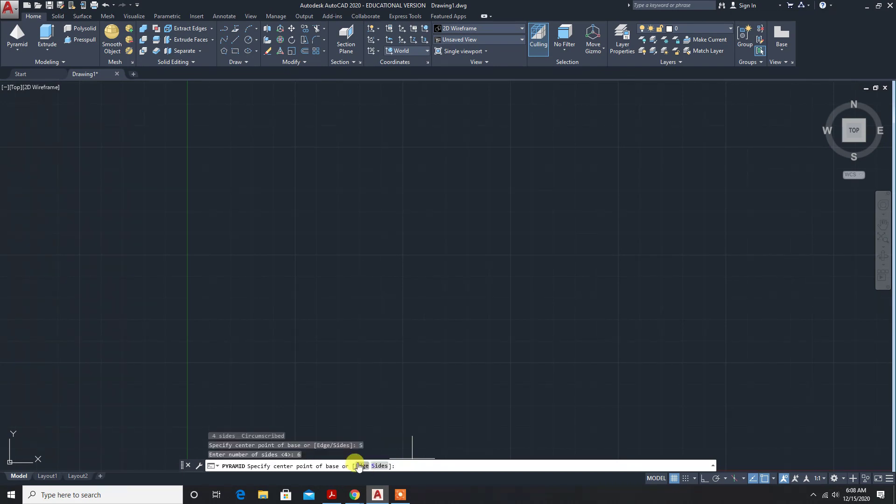
left_click(362, 466)
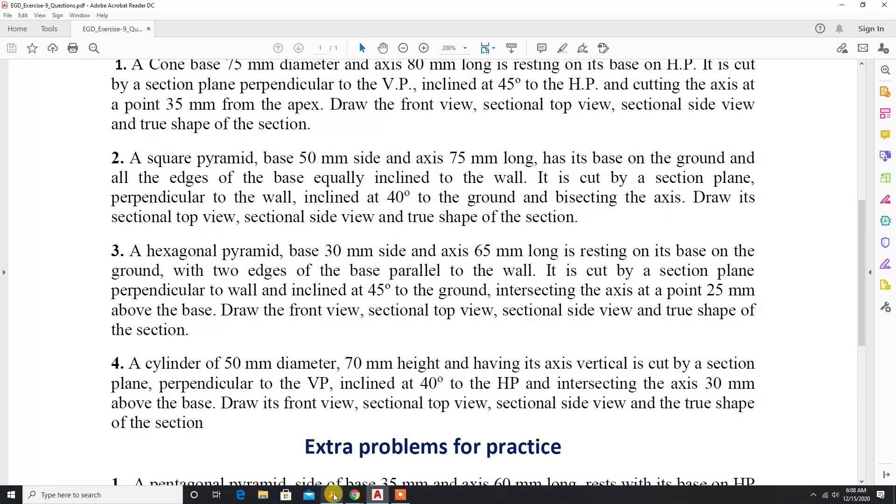
left_click(333, 496)
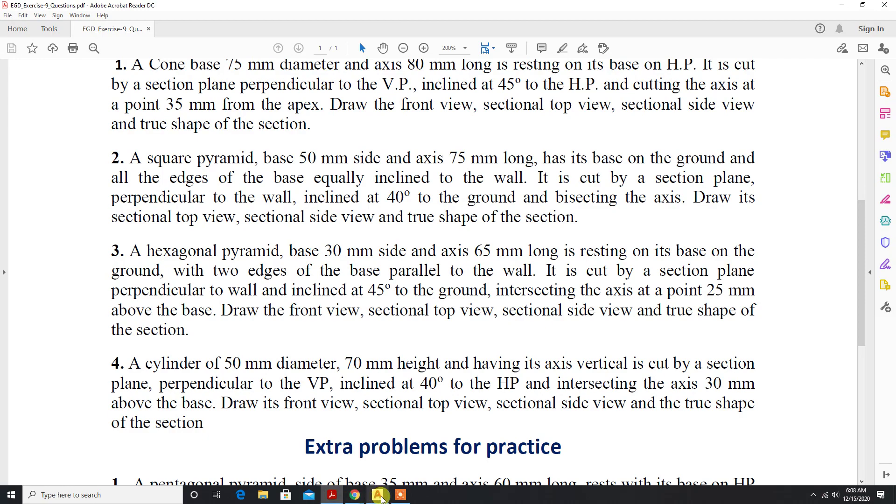
left_click(380, 497)
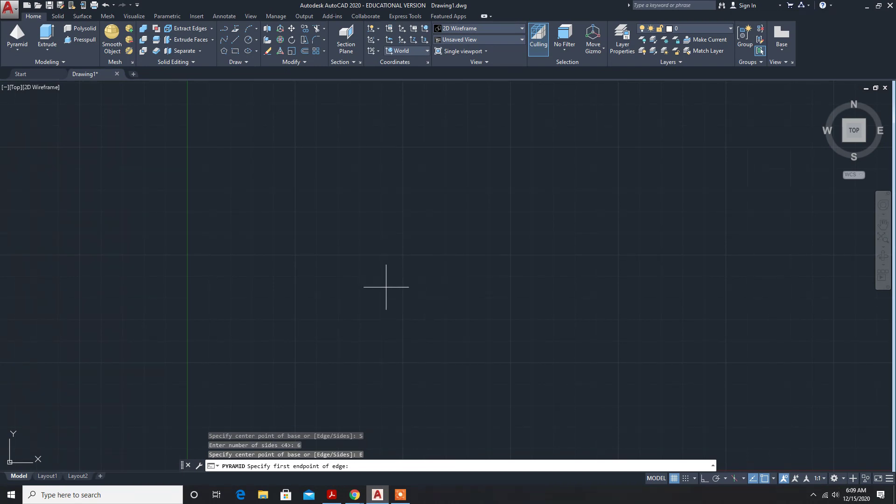
Step: Draw a horizontal 50-unit base edge with Ortho on and give the pyramid height 75
left_click(386, 287)
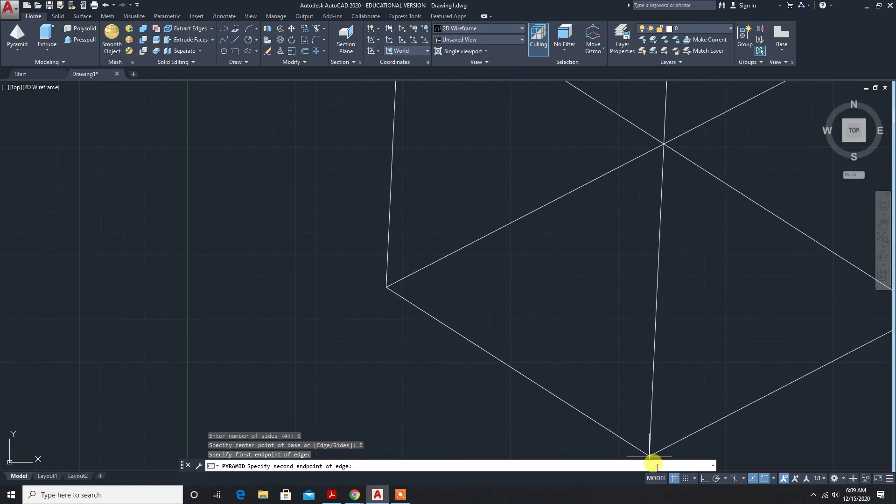
left_click(704, 479)
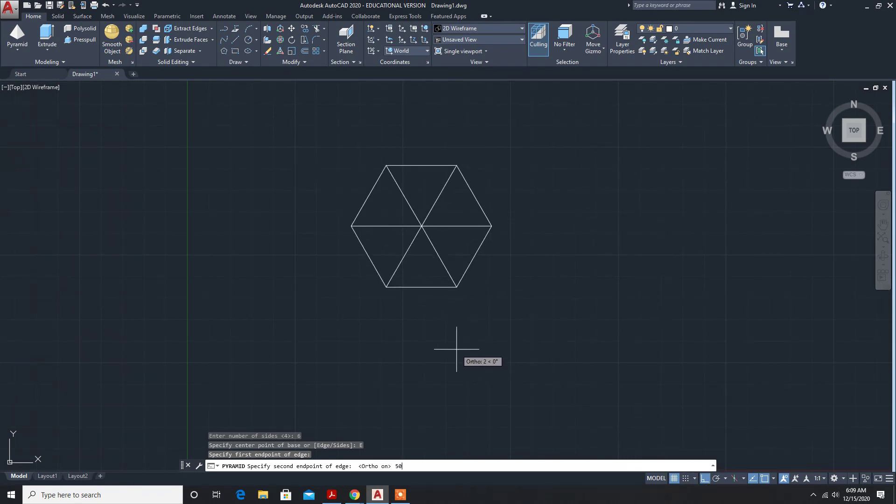
key("Return")
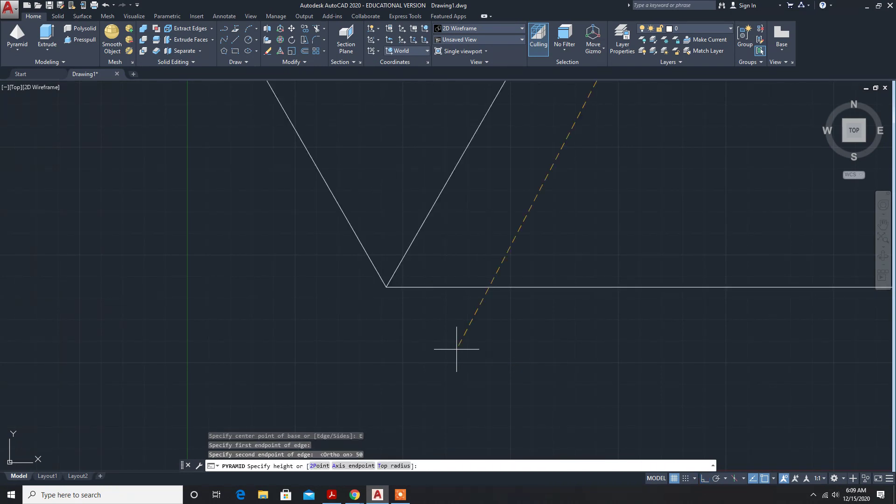
left_click(331, 496)
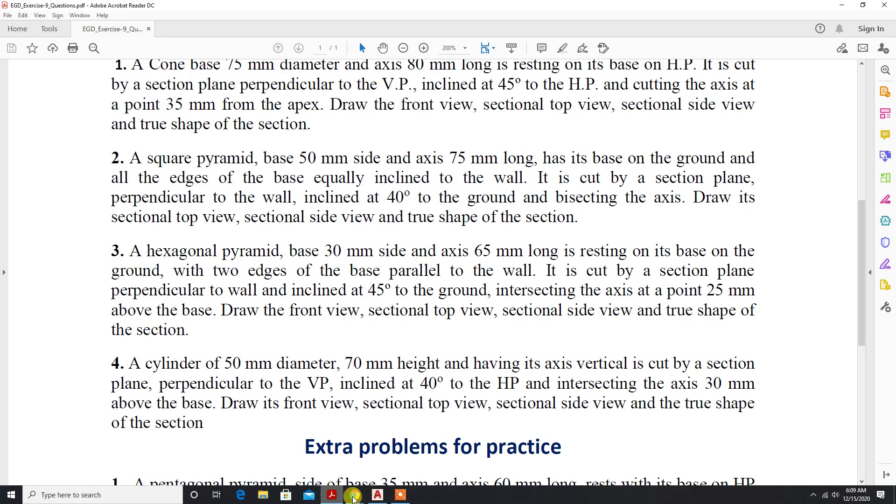
left_click(374, 498)
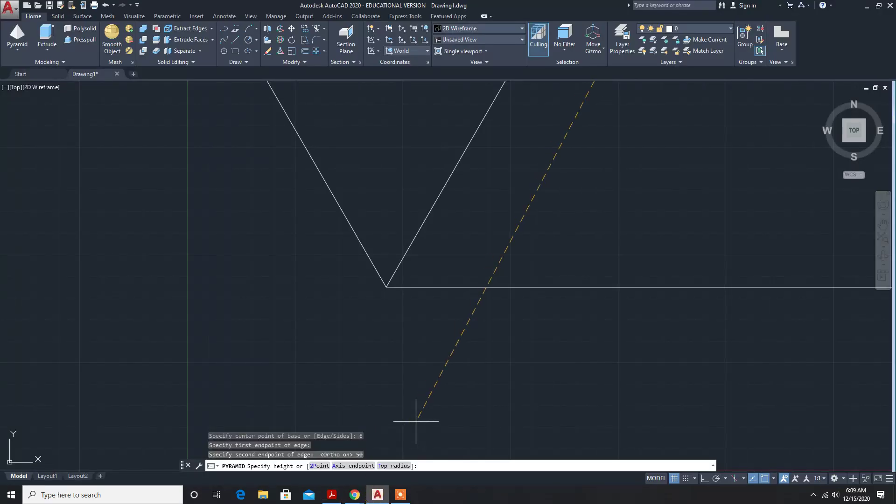
key("Return")
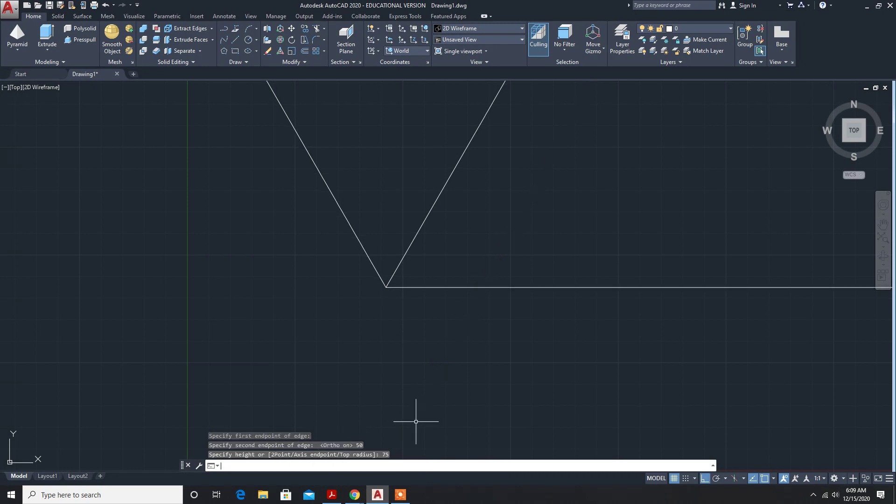
Step: Move the pyramid about 118 units right from its base centre and view it from the Front
scroll(477, 301, "down", 6)
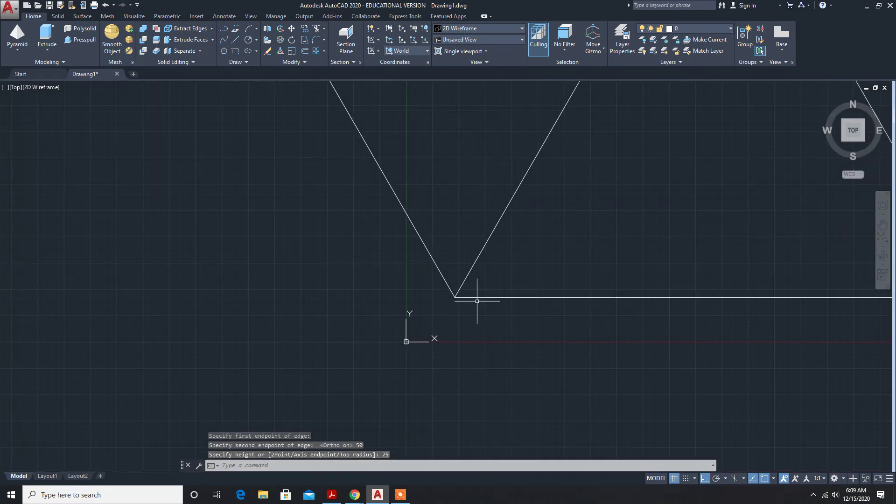
scroll(477, 301, "down", 2)
scroll(477, 301, "down", 3)
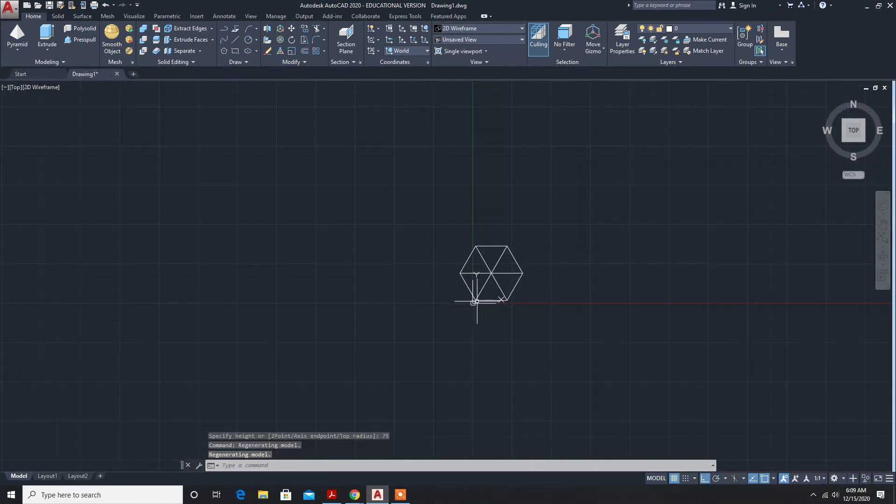
scroll(537, 240, "down", 2)
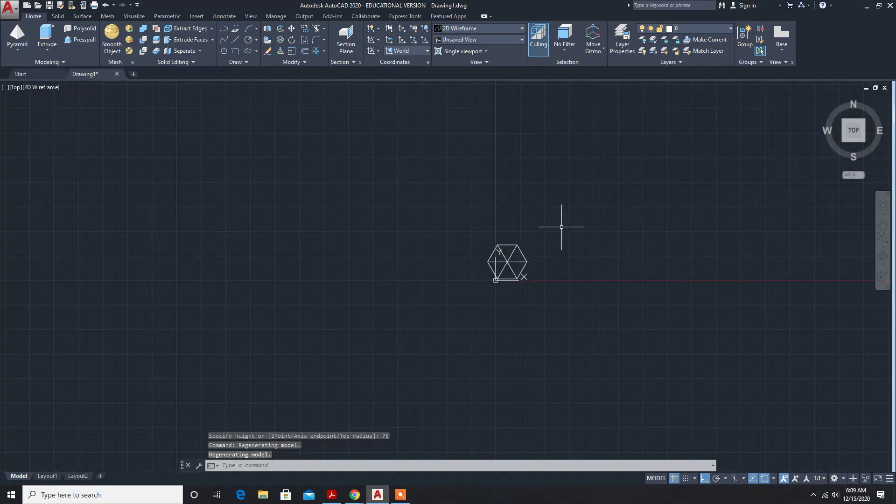
scroll(562, 227, "down", 1)
middle_click_drag(565, 227, 230, 310)
scroll(231, 315, "up", 4)
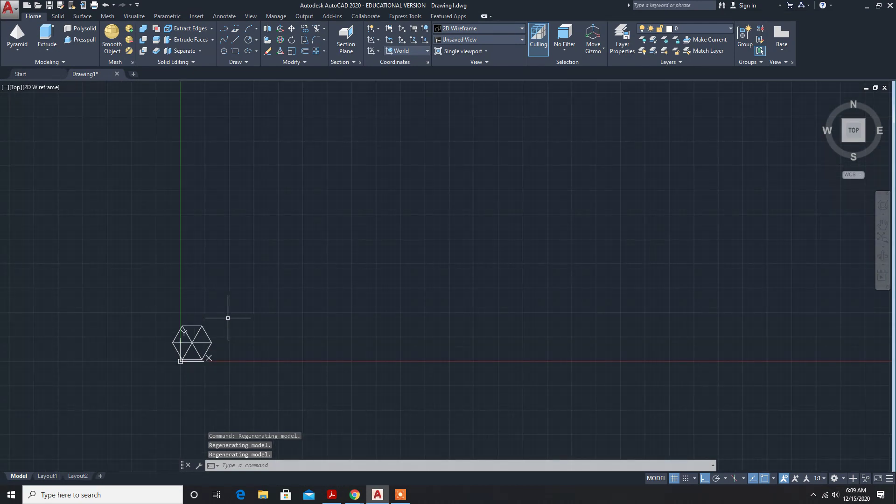
scroll(230, 315, "up", 2)
scroll(230, 314, "down", 1)
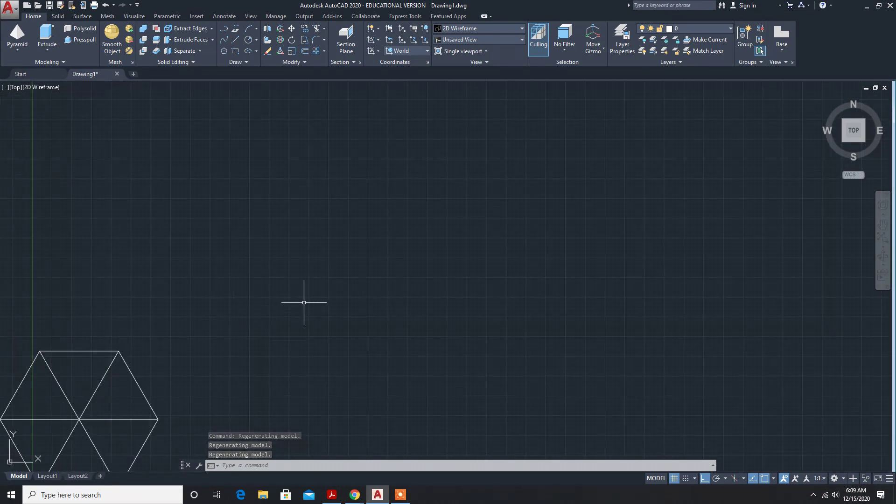
scroll(257, 316, "down", 1)
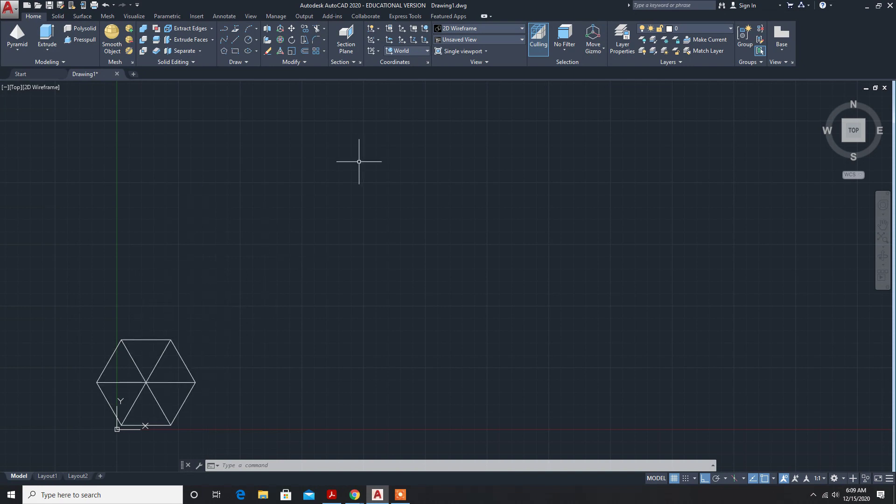
left_click(291, 28)
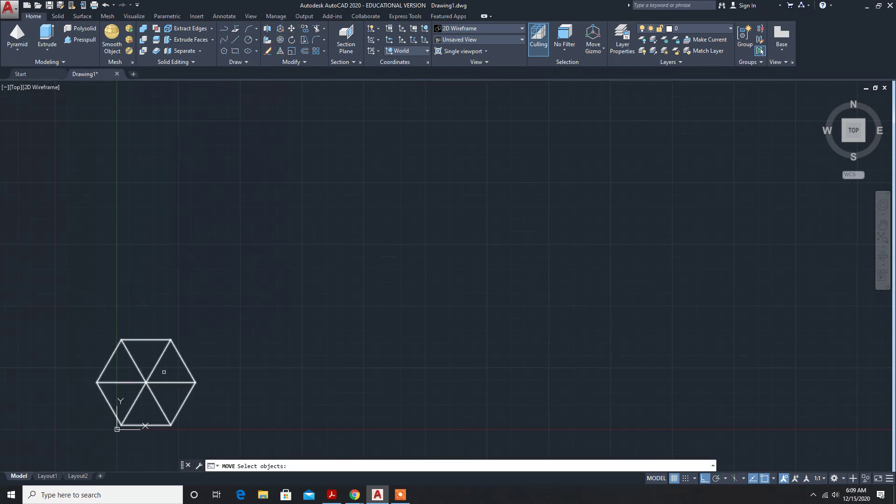
left_click(149, 386)
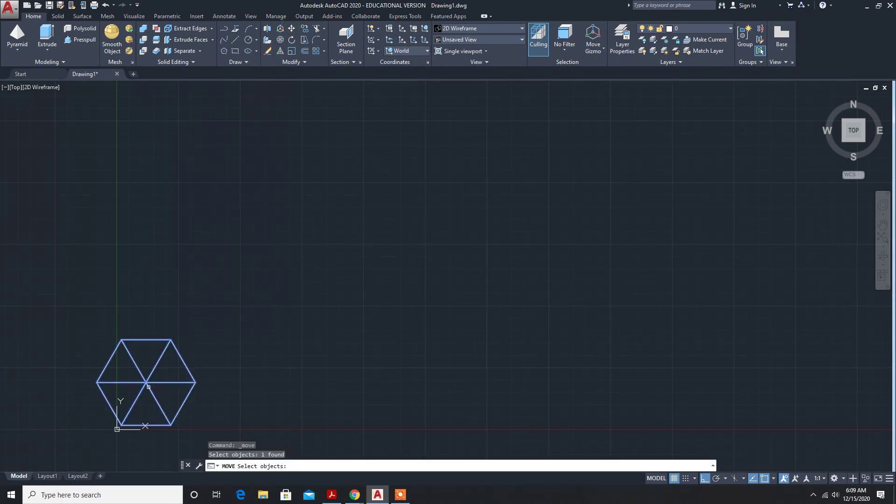
key("Return")
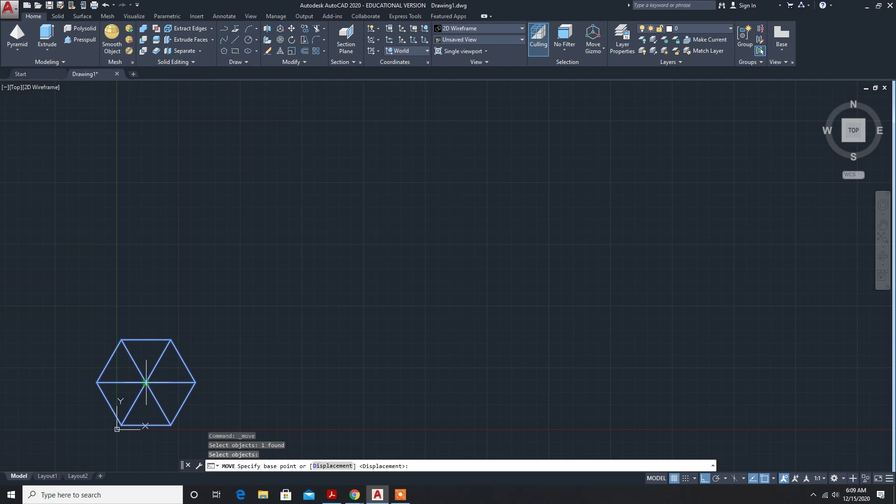
left_click(147, 382)
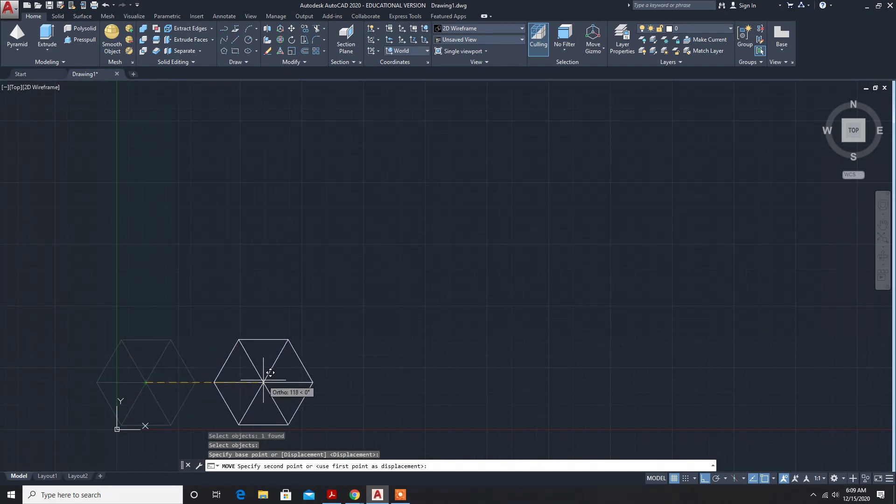
left_click(264, 381)
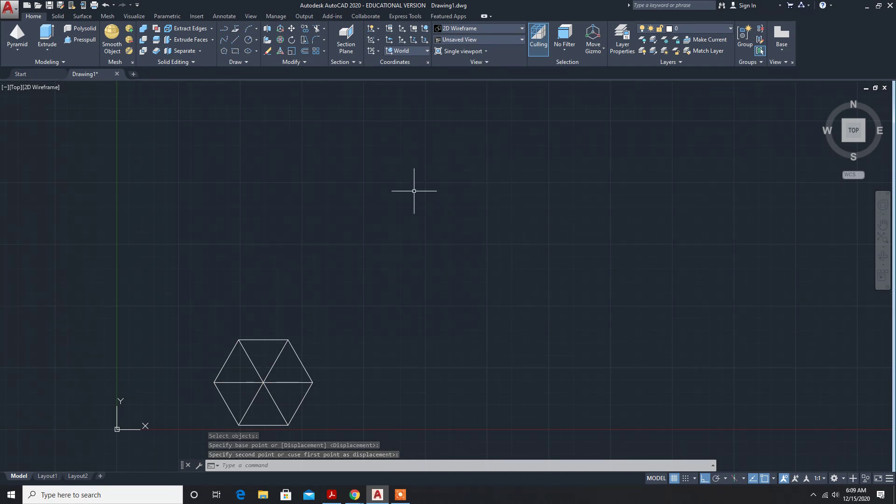
left_click(16, 89)
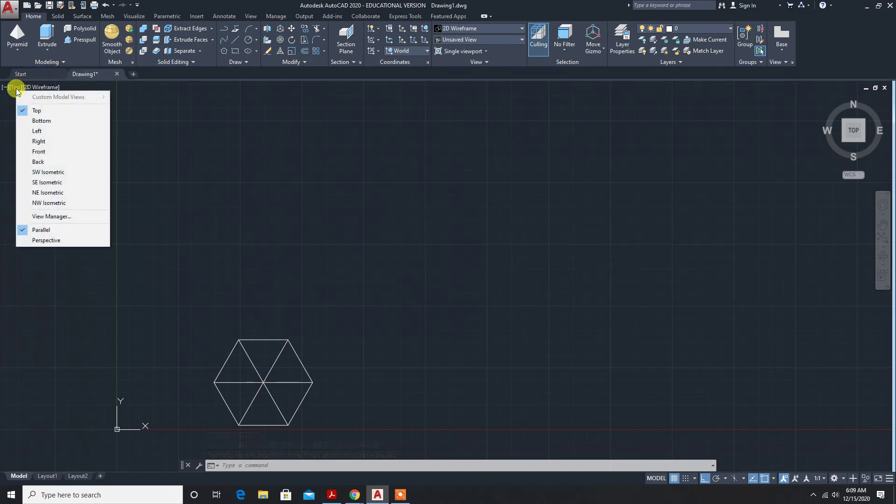
left_click(37, 152)
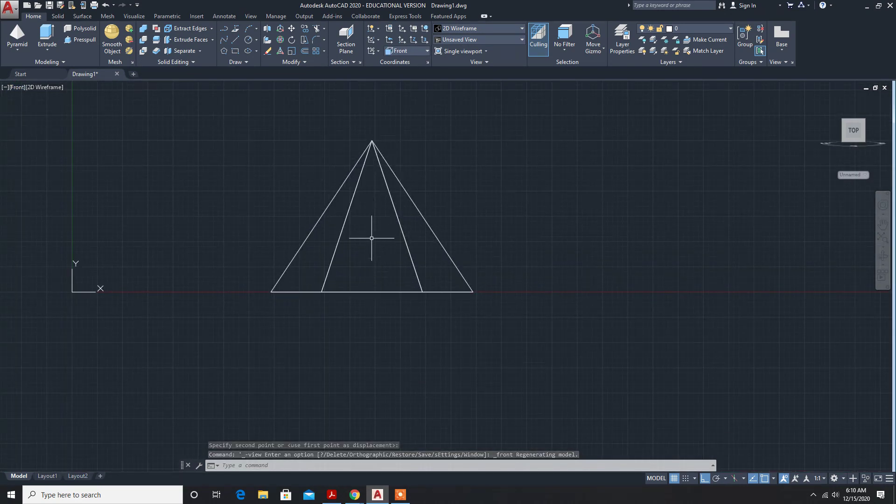
Step: Recheck question 3's cutting-plane details in the PDF, then return to AutoCAD
left_click(335, 495)
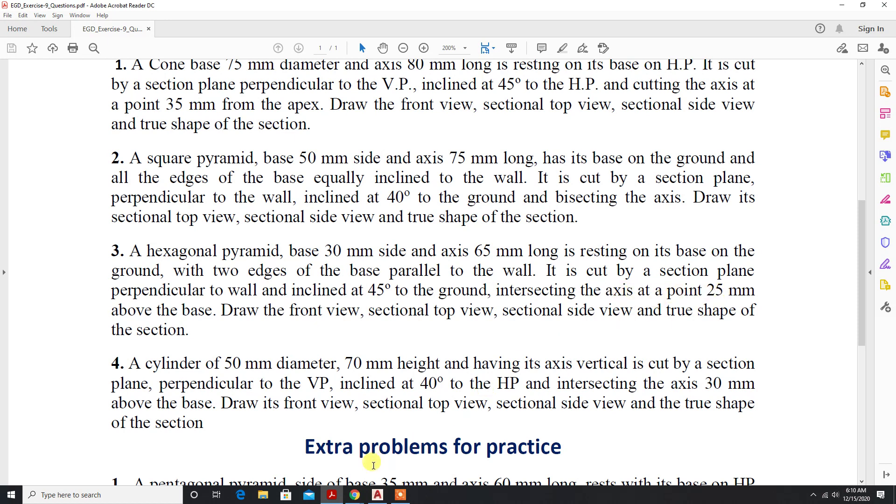
left_click(378, 495)
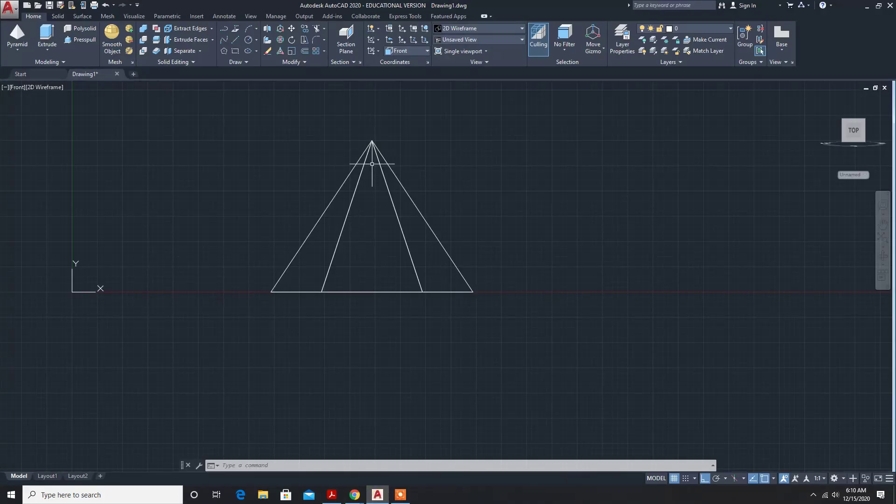
left_click(235, 41)
Step: Draw a 25-unit vertical line up from the pyramid's base midpoint
left_click(372, 292)
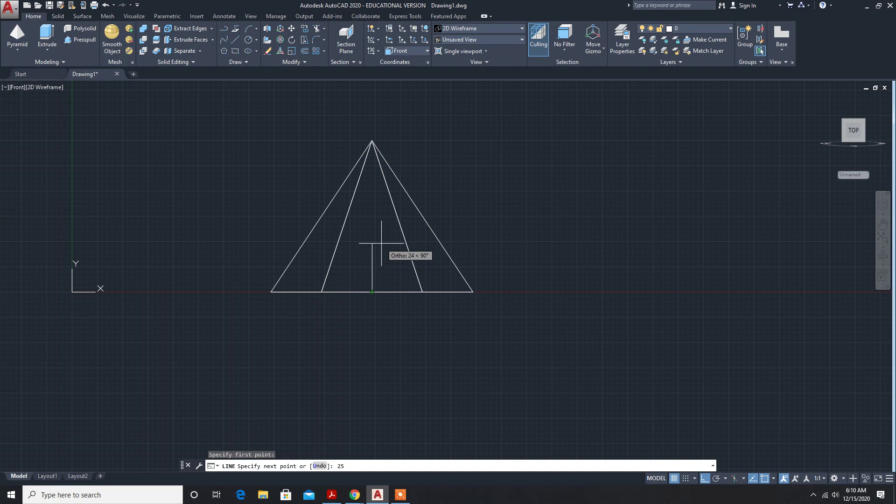
type("25")
key("Return")
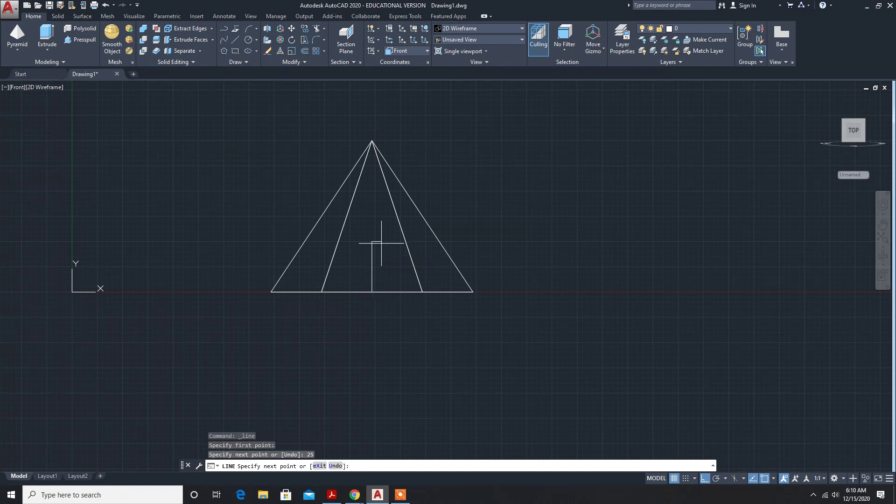
key("Escape")
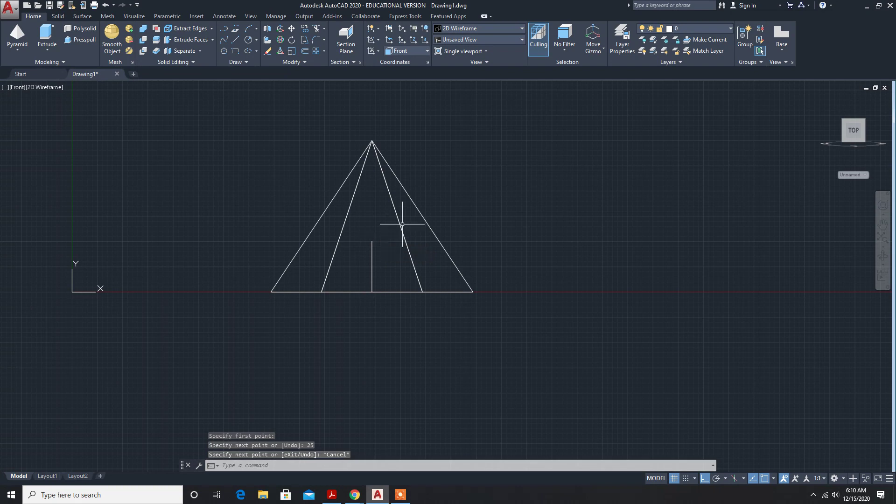
left_click(237, 39)
left_click(563, 260)
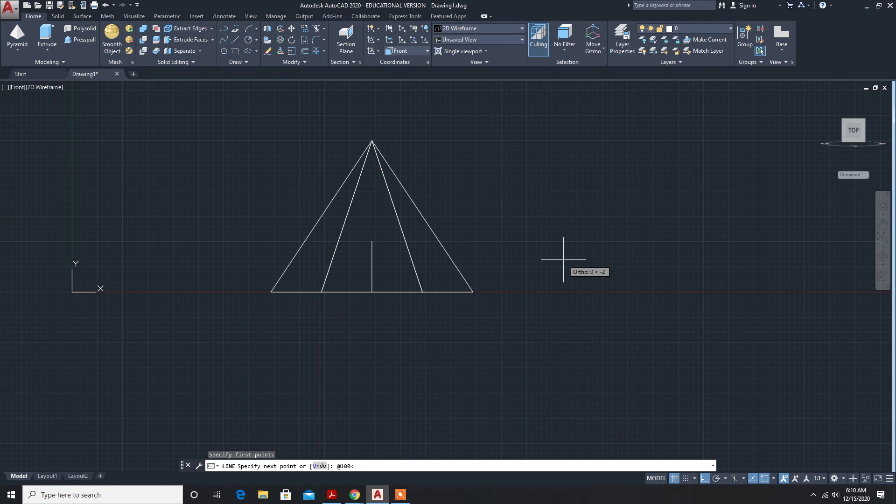
key("Return")
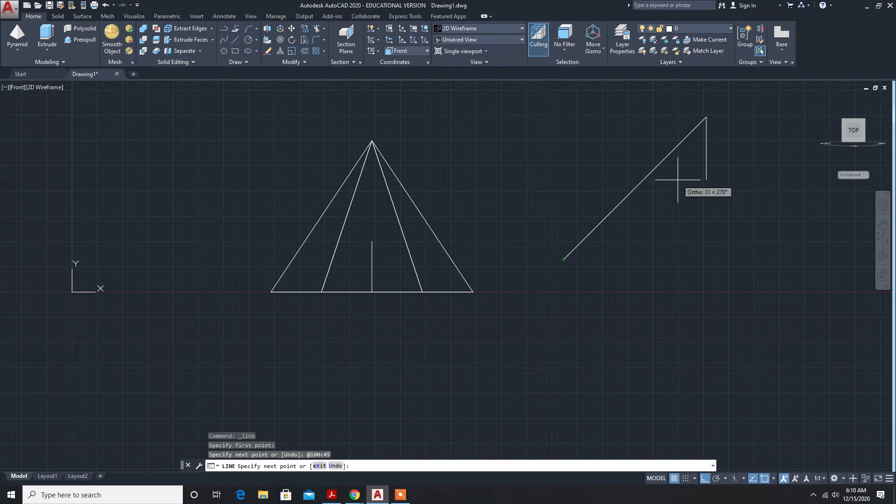
key("Escape")
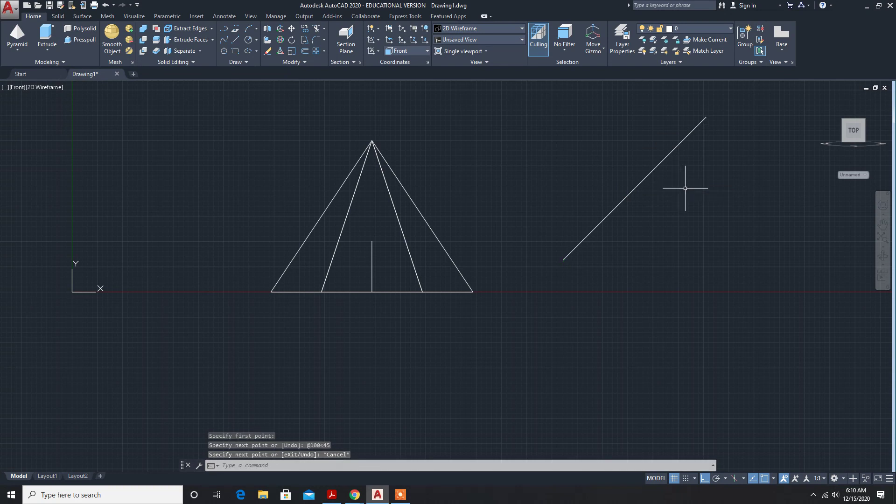
Step: Move the 45° line by its midpoint onto the top endpoint of the 25-unit vertical line
left_click(291, 30)
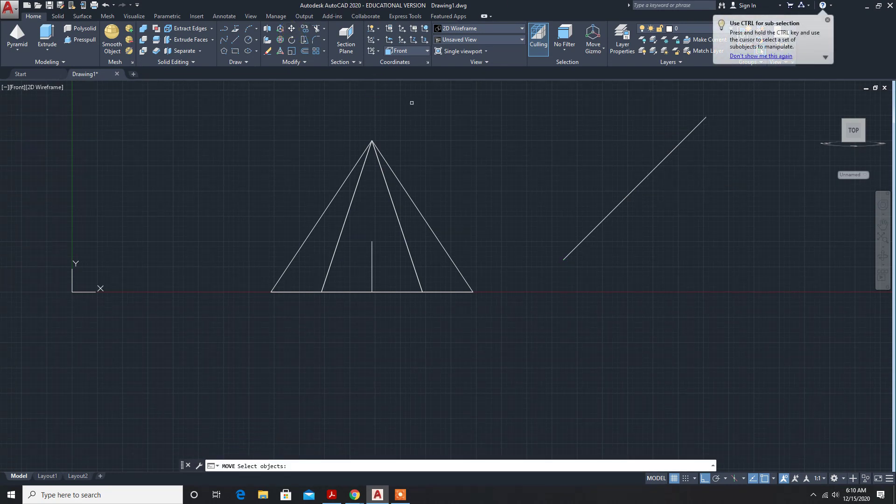
left_click(635, 188)
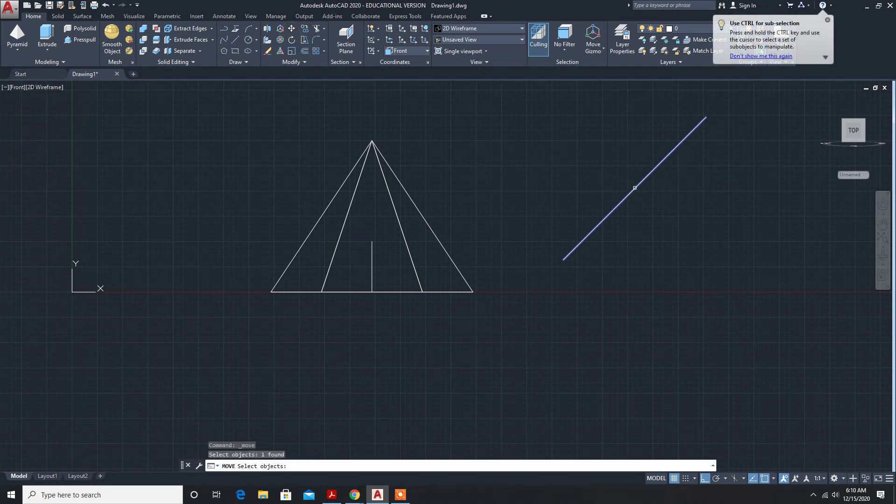
key("Return")
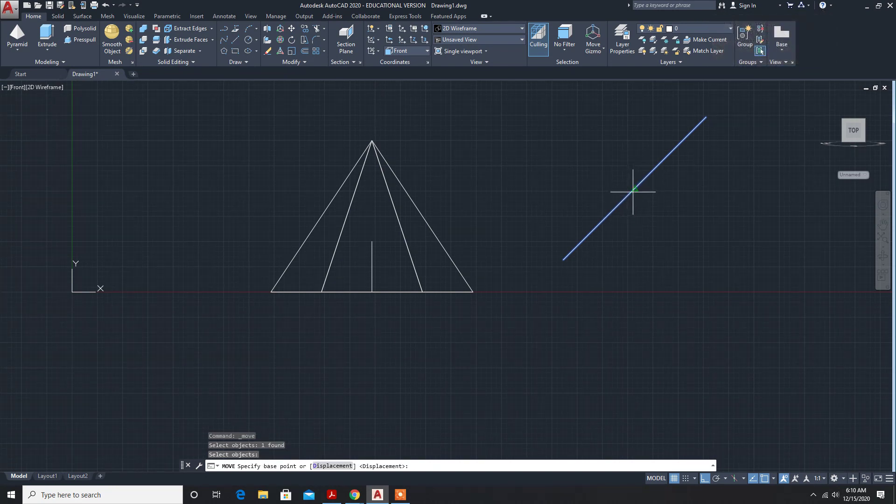
left_click(635, 188)
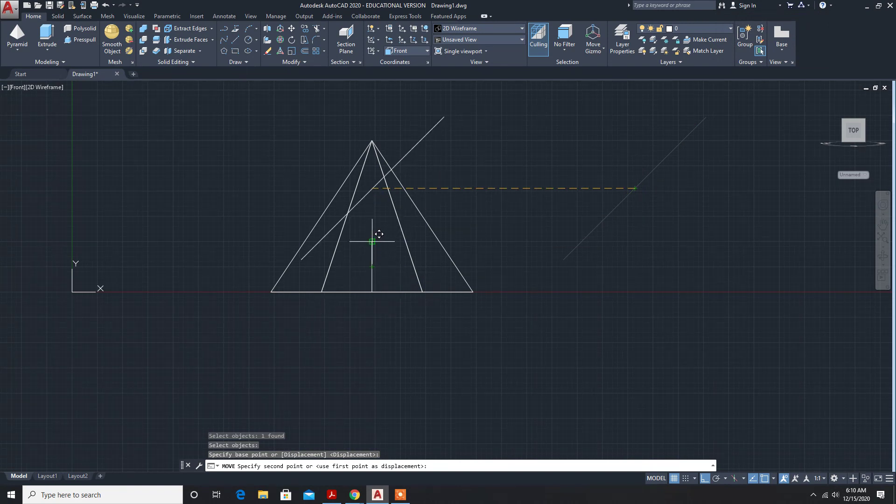
left_click(705, 478)
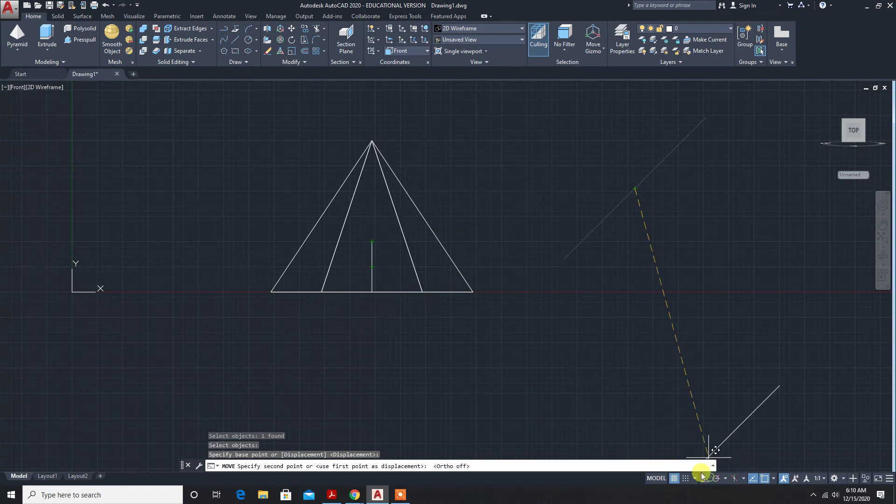
left_click(369, 244)
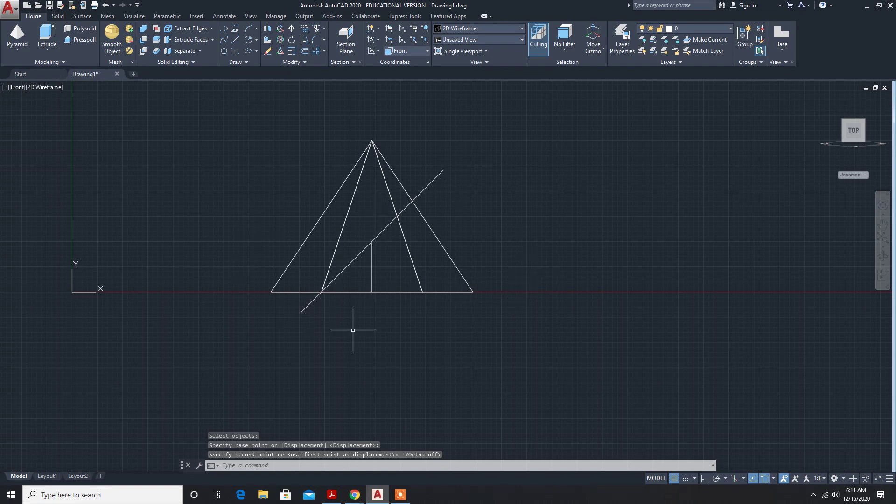
Step: Create a section plane through the two endpoints of the 45° line
left_click(345, 46)
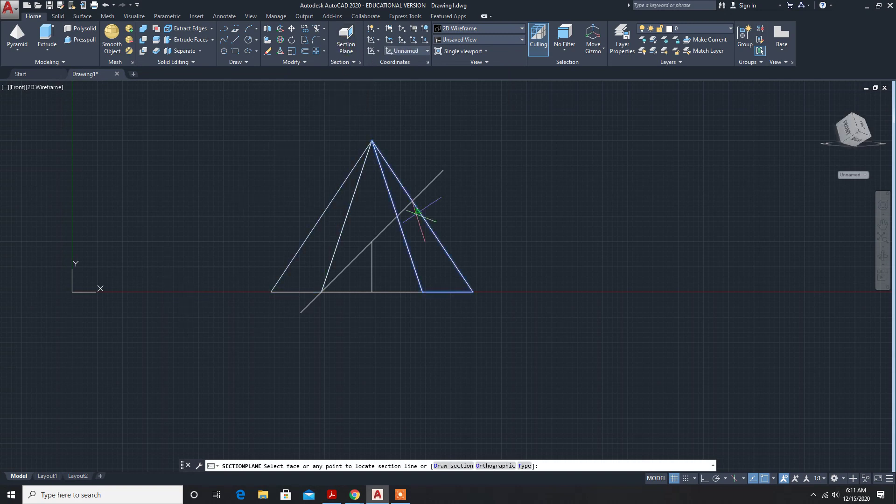
left_click(442, 173)
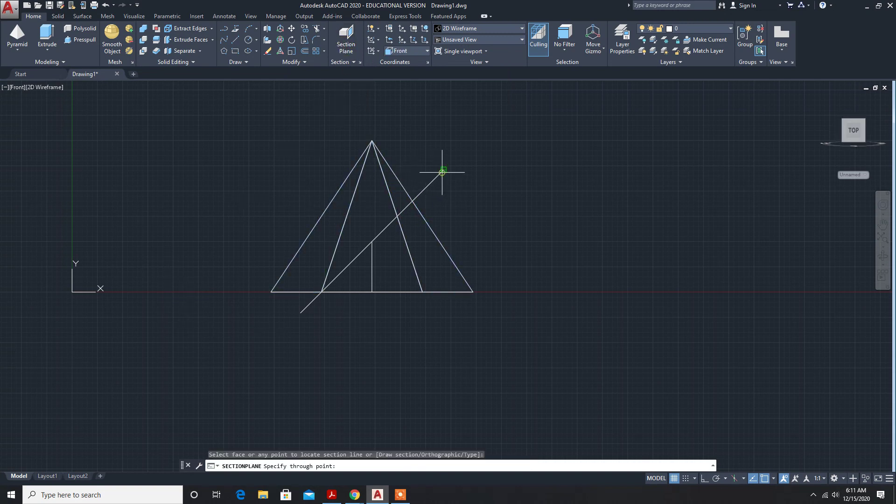
left_click(301, 313)
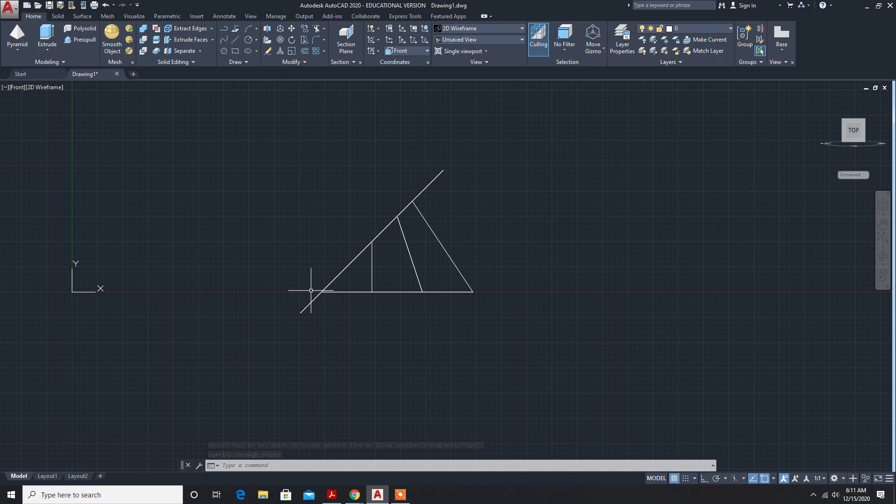
Step: Erase the 25-unit vertical helper line
key("Escape")
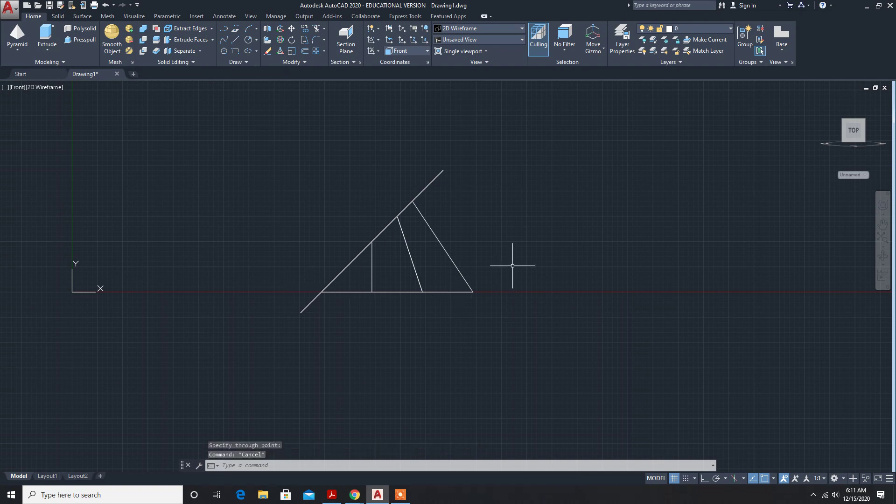
left_click(371, 278)
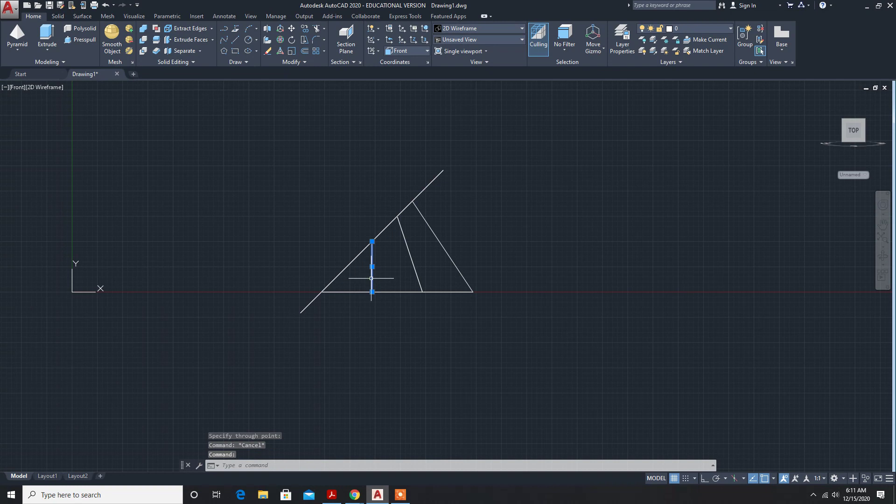
key("Delete")
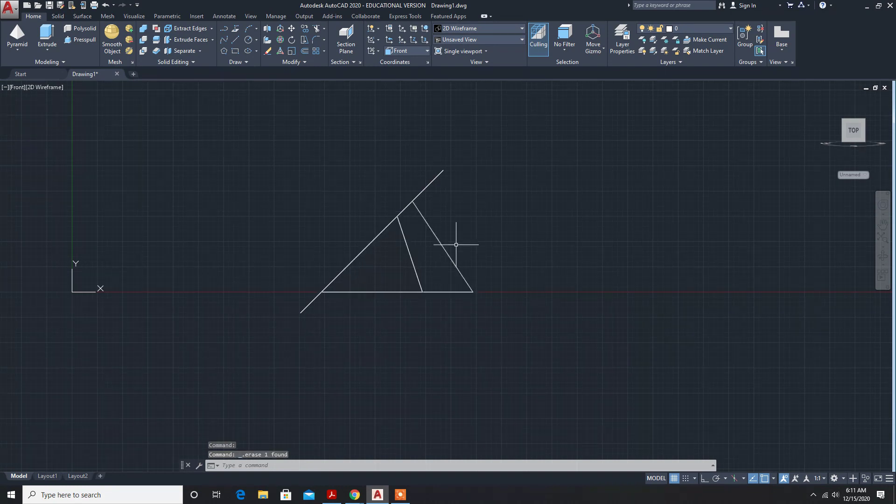
Step: Generate a section block from the inclined plane and place it right of the pyramid at default scale
left_click(356, 62)
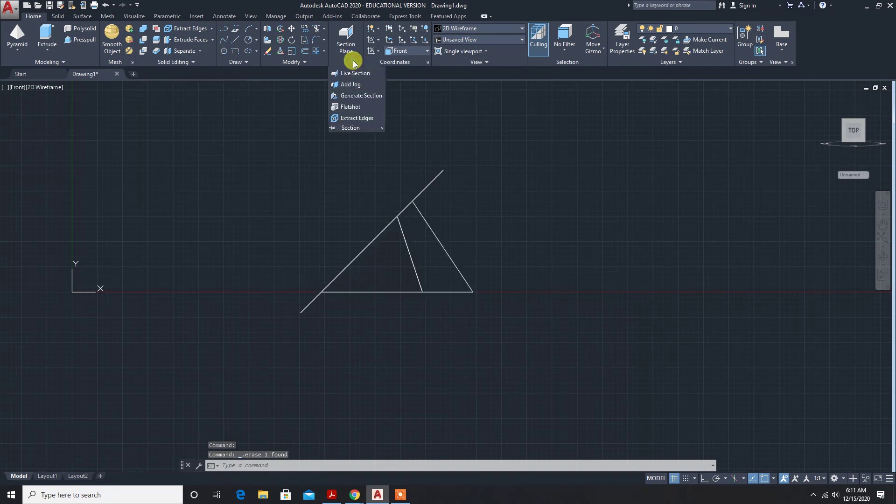
left_click(353, 97)
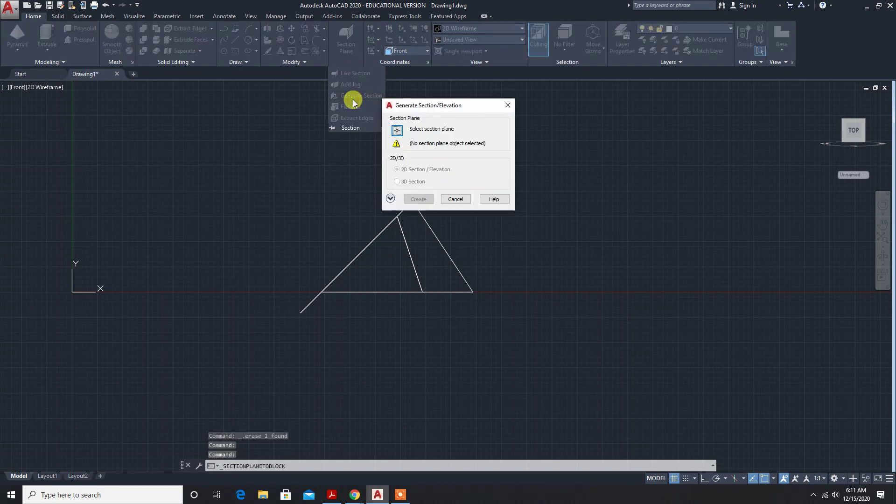
left_click(398, 131)
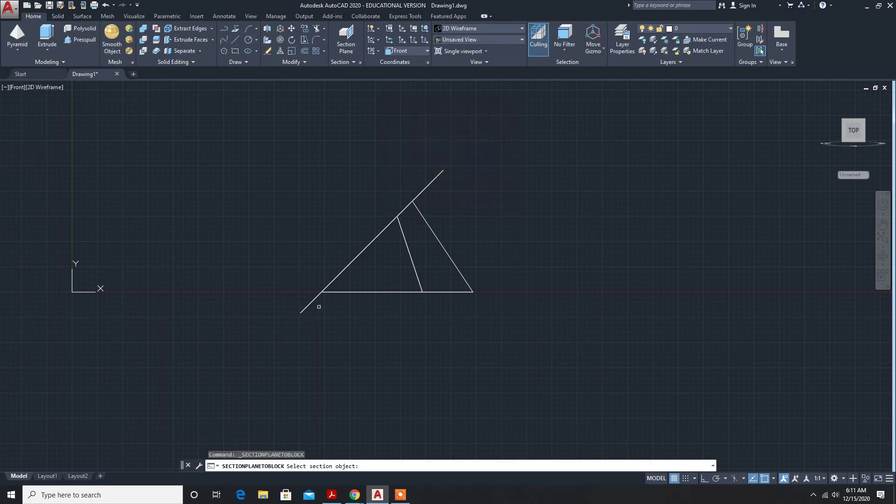
left_click(303, 311)
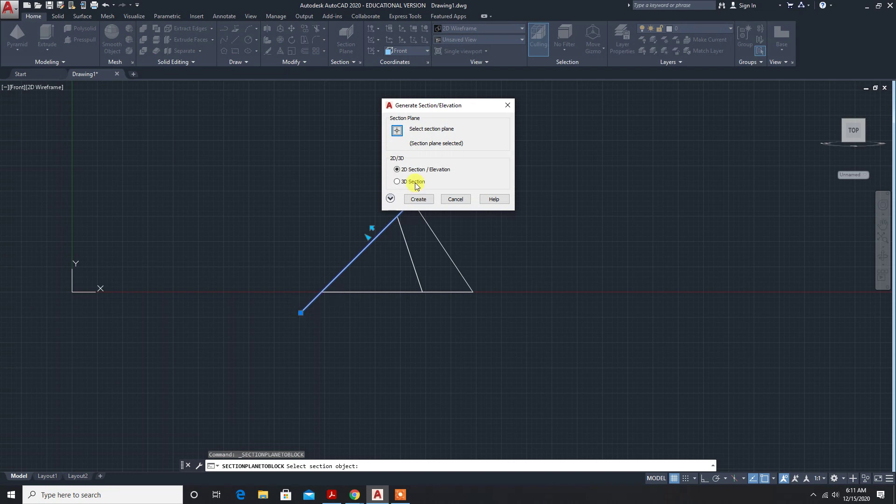
left_click(418, 199)
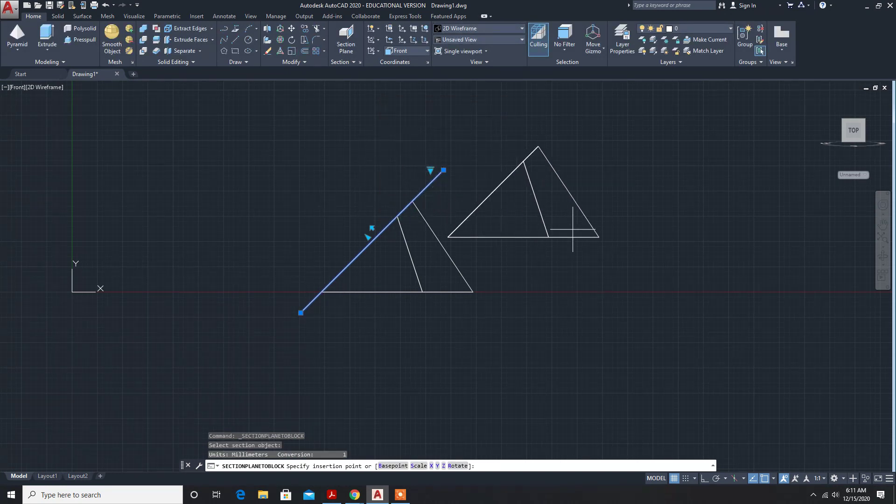
left_click(632, 262)
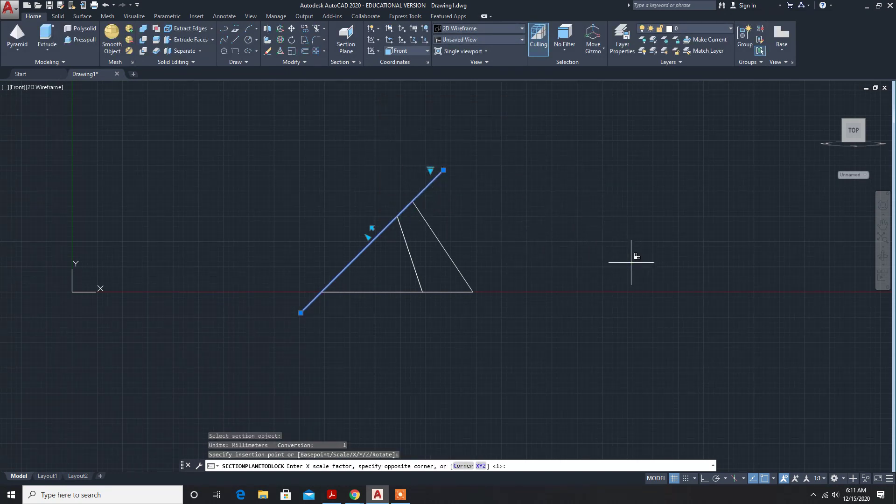
key("Return")
key("Return")
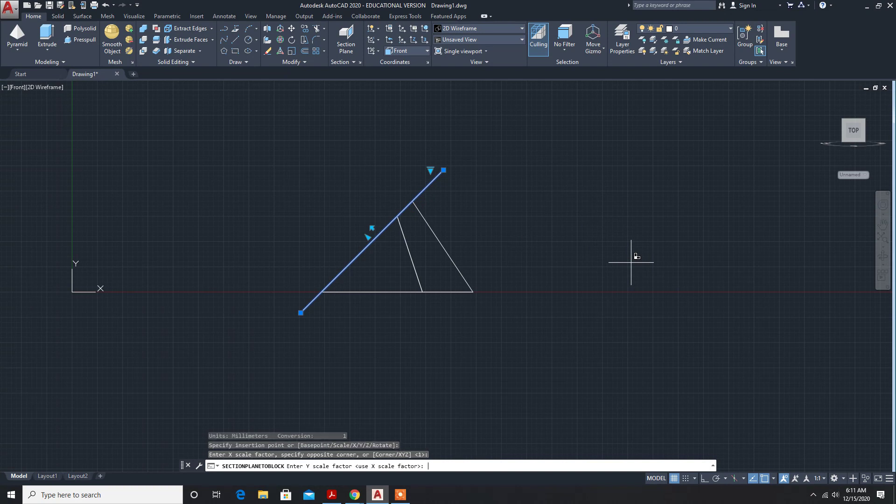
key("Escape")
key("Escape")
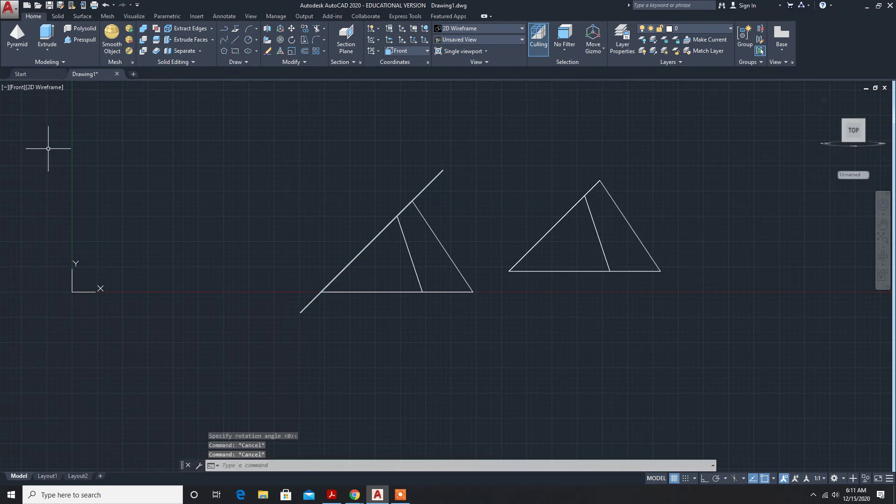
Step: Inspect the sliced pyramid in Conceptual style from the SW Isometric view
left_click(19, 88)
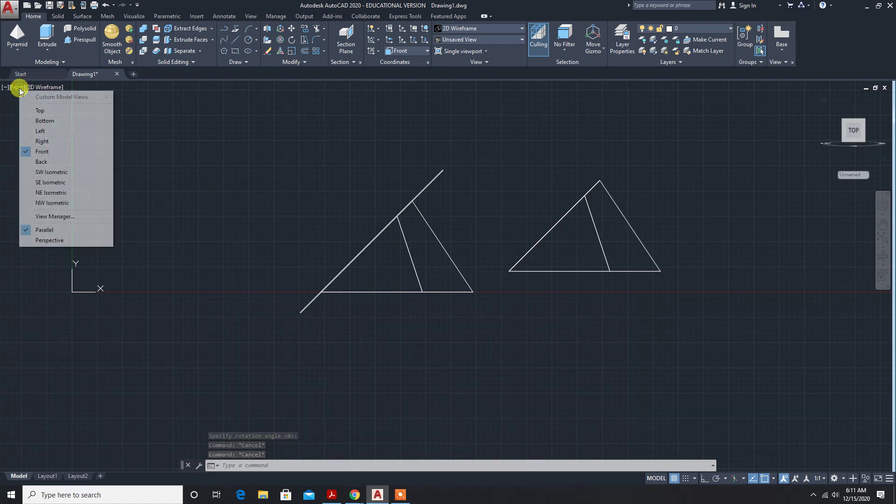
left_click(35, 88)
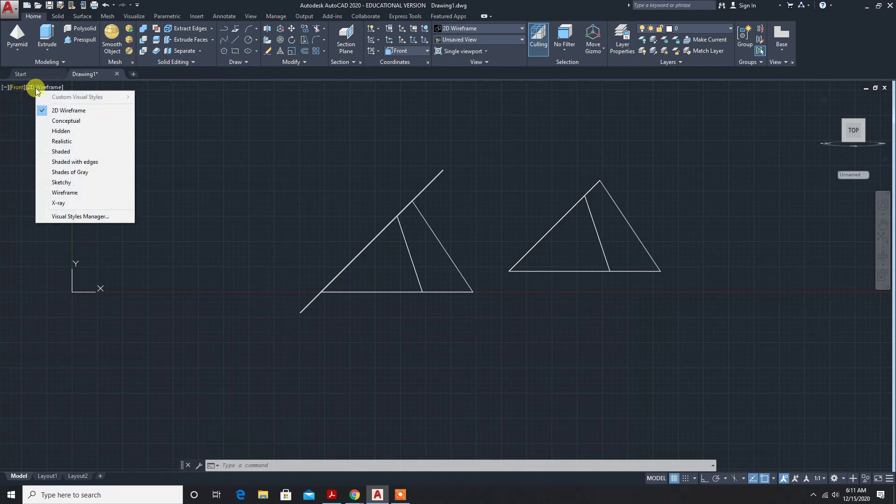
left_click(44, 120)
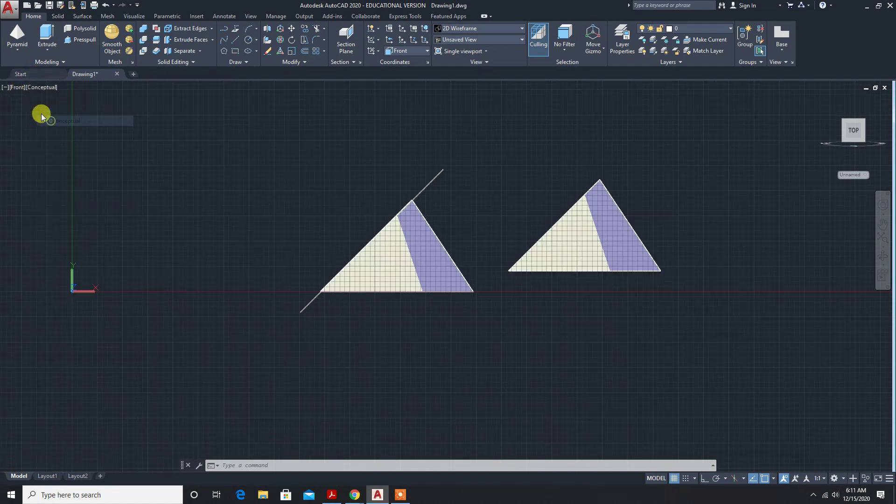
left_click(19, 89)
left_click(34, 171)
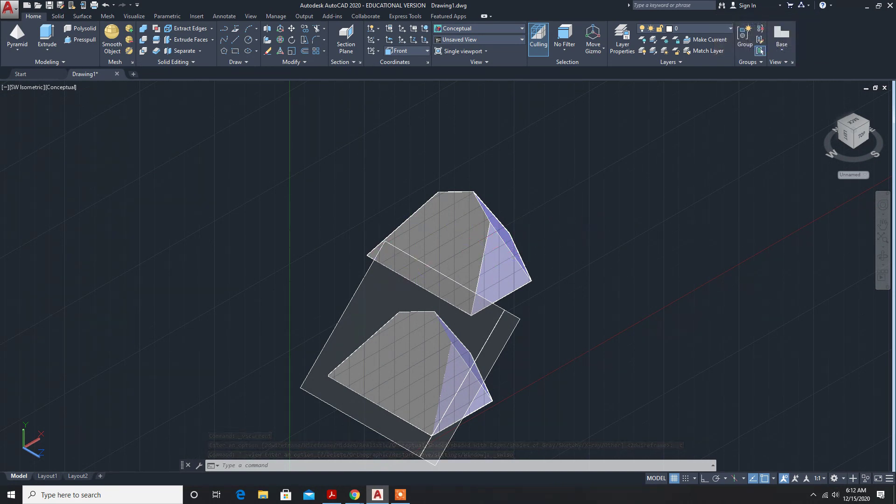
middle_click_drag(567, 229, 551, 233)
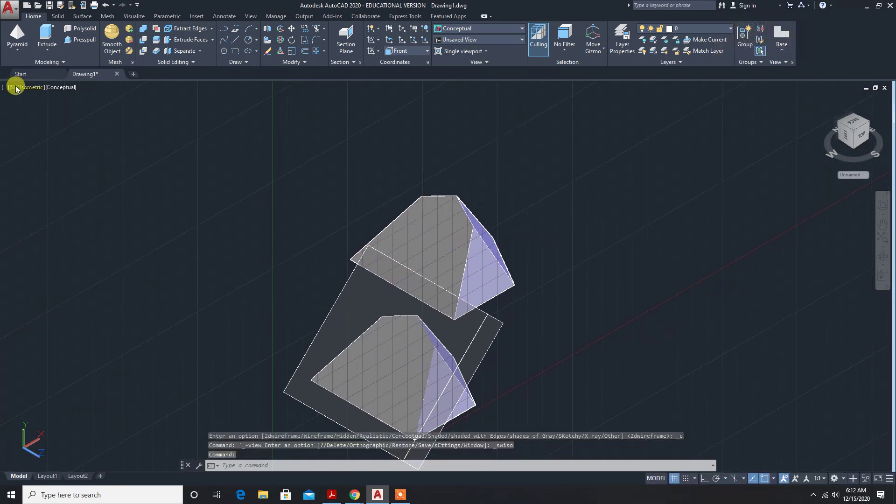
Step: Return to the Front view in the 2D Wireframe visual style
left_click(19, 89)
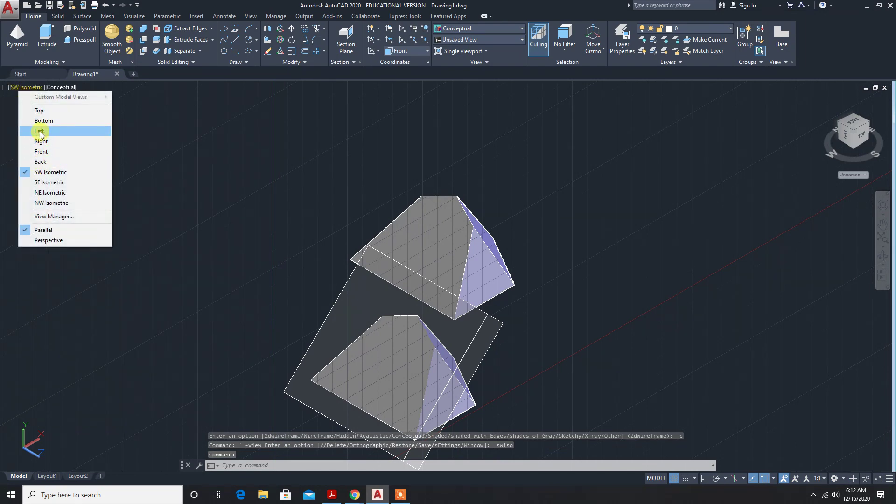
left_click(42, 152)
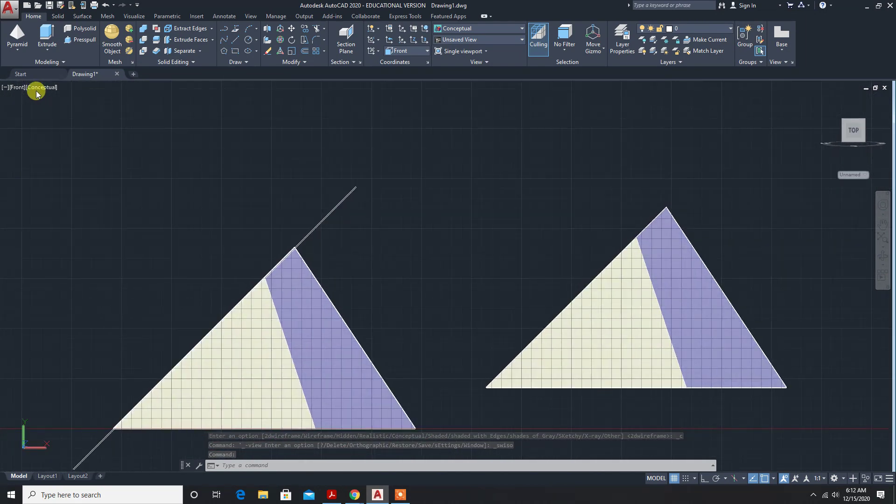
left_click(37, 86)
left_click(51, 112)
scroll(267, 178, "down", 3)
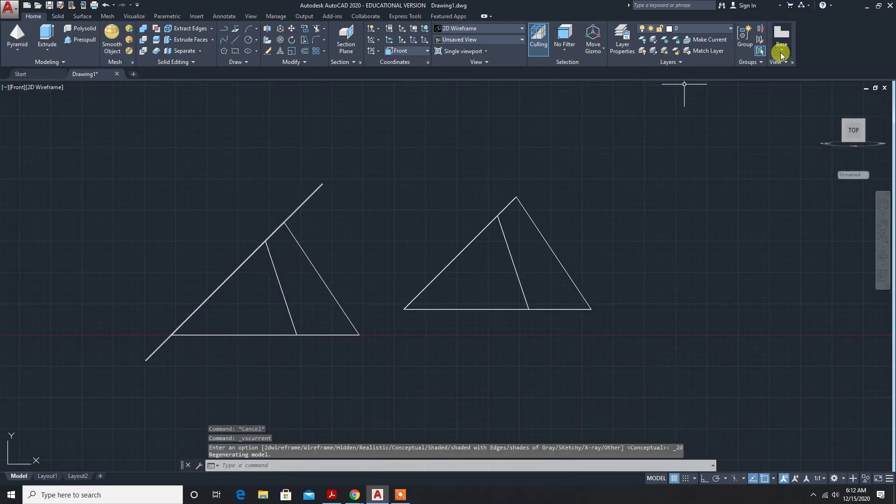
left_click(781, 50)
Step: Set the drafting standard's projection type to first angle
left_click(789, 66)
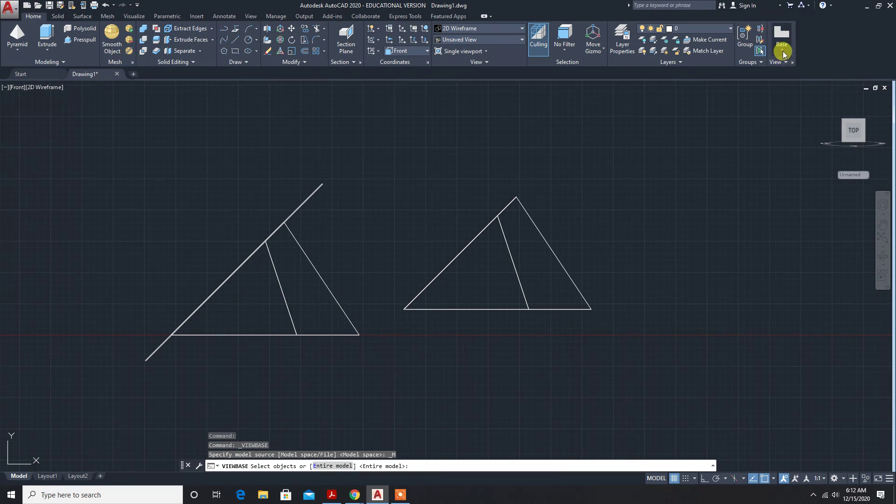
left_click(791, 62)
left_click(380, 208)
left_click(387, 319)
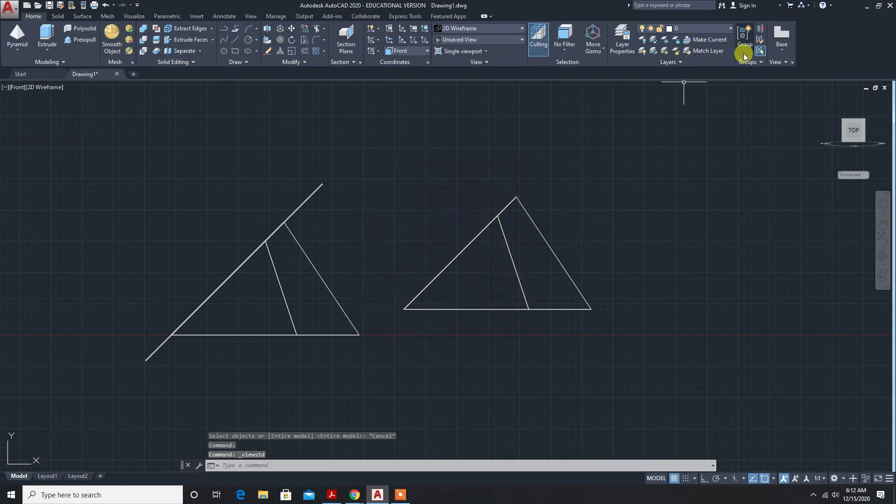
Step: Create a base view of the cut pyramid from model space on Layout1
left_click(781, 48)
left_click(781, 67)
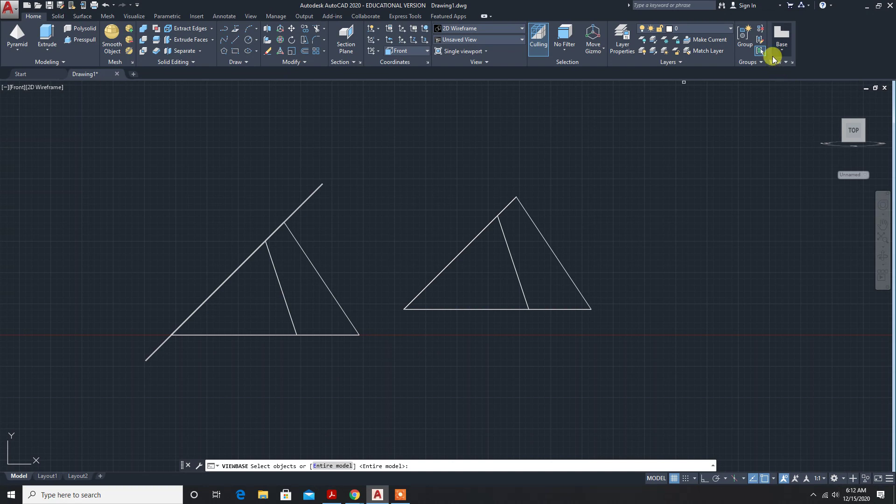
left_click(479, 233)
key("Return")
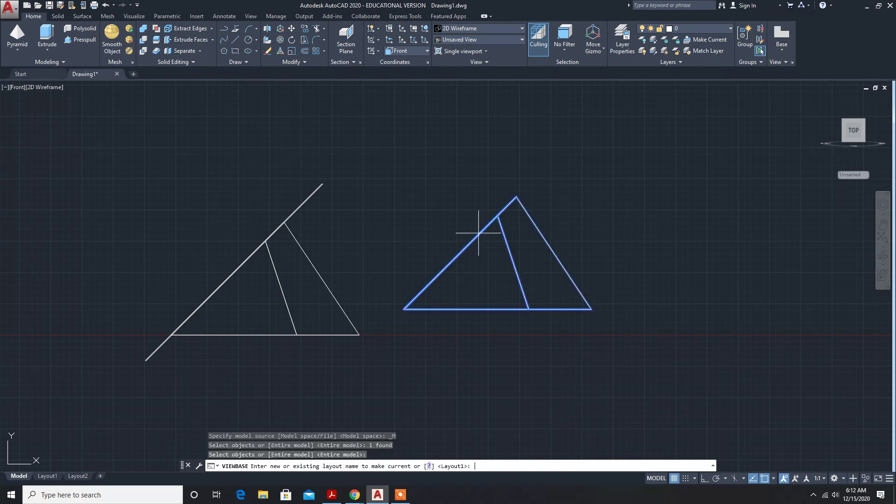
key("Return")
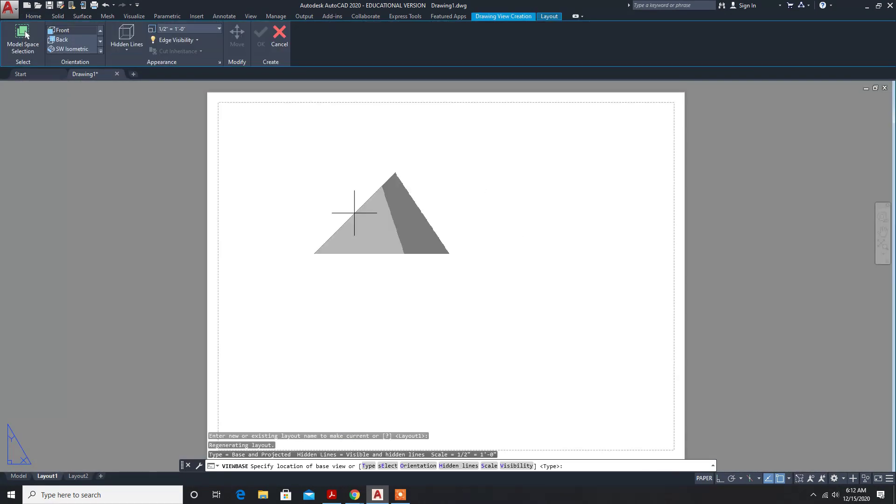
Step: Place the front base view at upper left, with top, side and isometric projected views
left_click(317, 184)
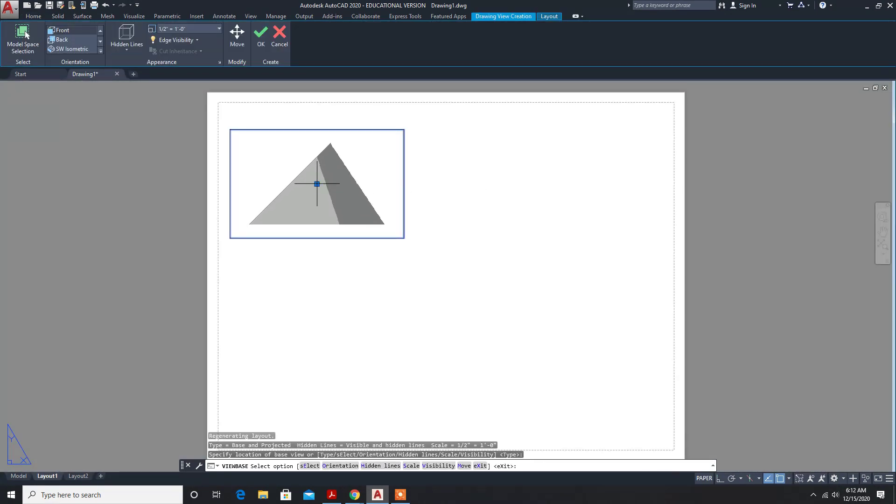
key("Return")
left_click(317, 341)
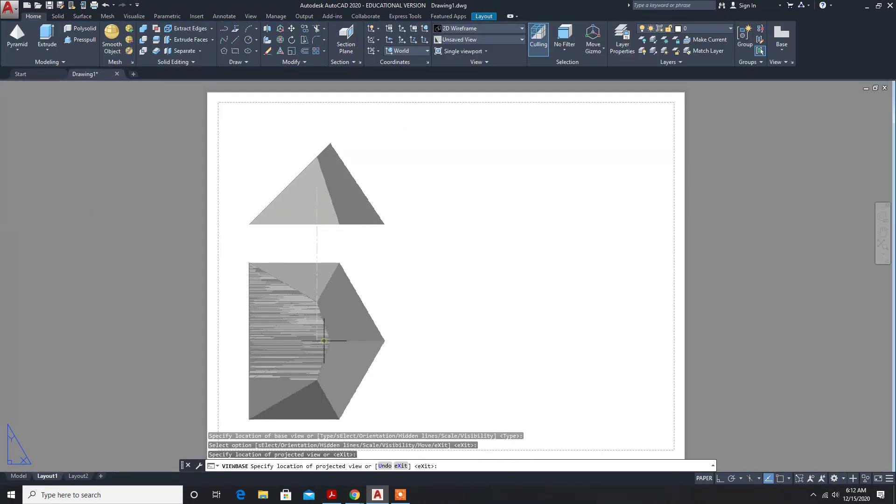
left_click(545, 205)
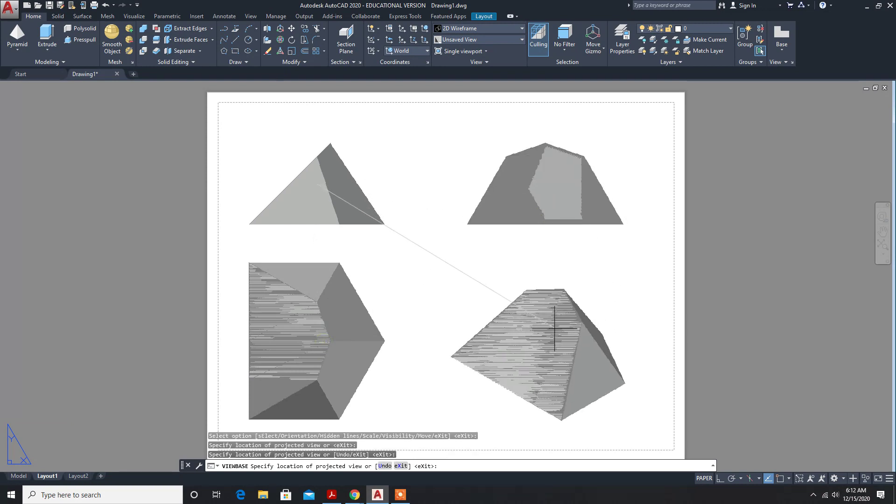
left_click(589, 332)
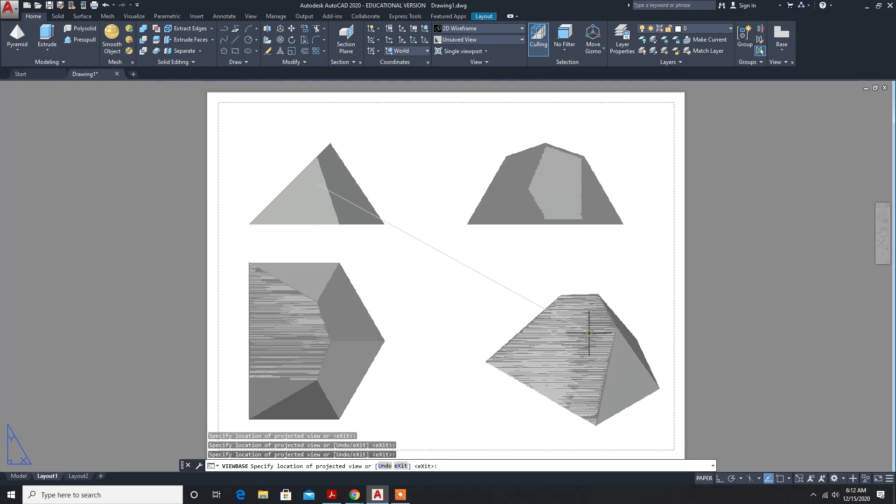
key("Return")
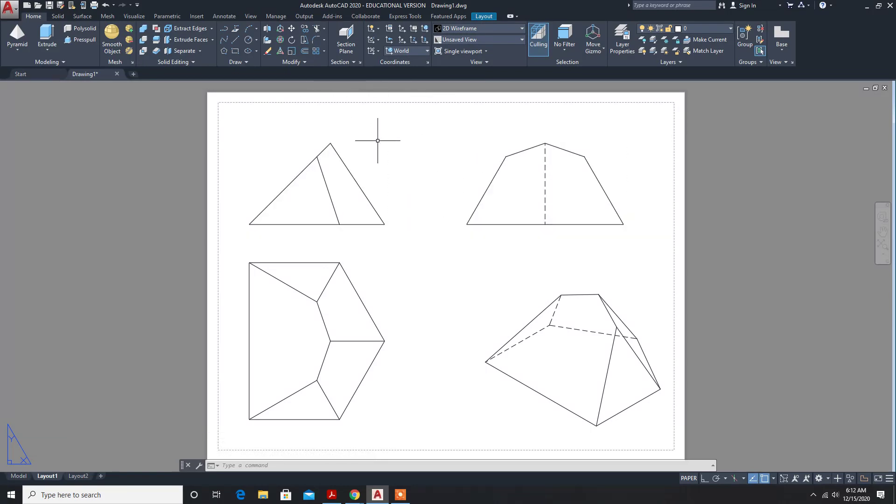
Step: Trace the lower-left view's six-vertex outline with lines
left_click(232, 40)
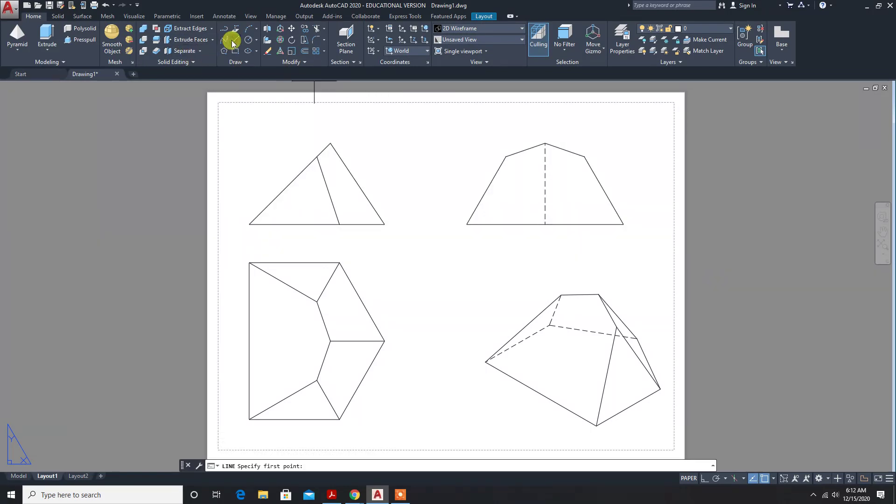
left_click(249, 262)
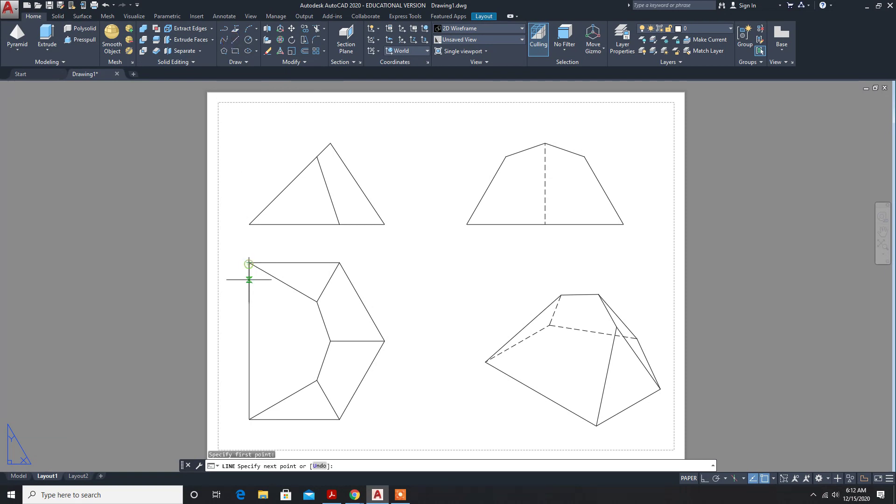
left_click(249, 419)
left_click(317, 380)
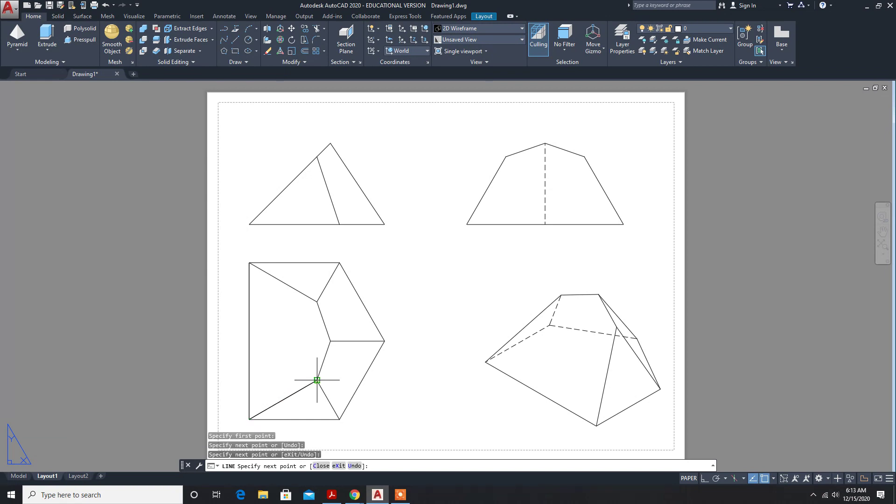
left_click(330, 341)
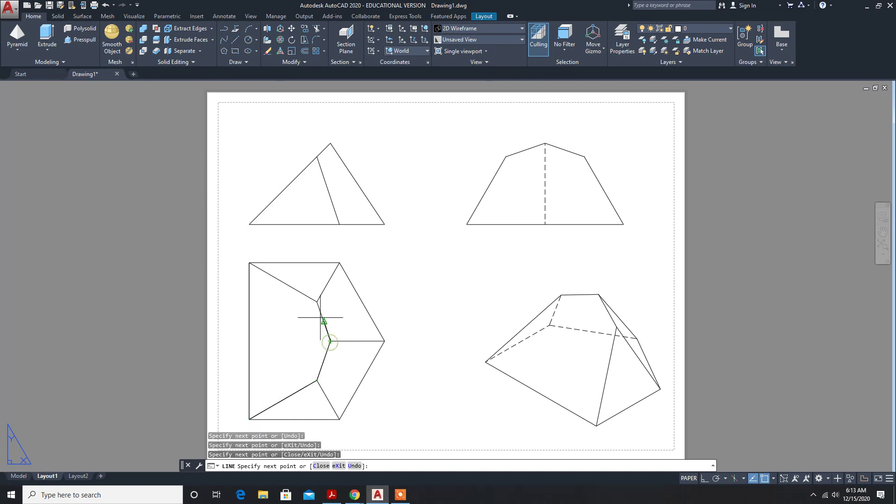
left_click(317, 303)
left_click(249, 263)
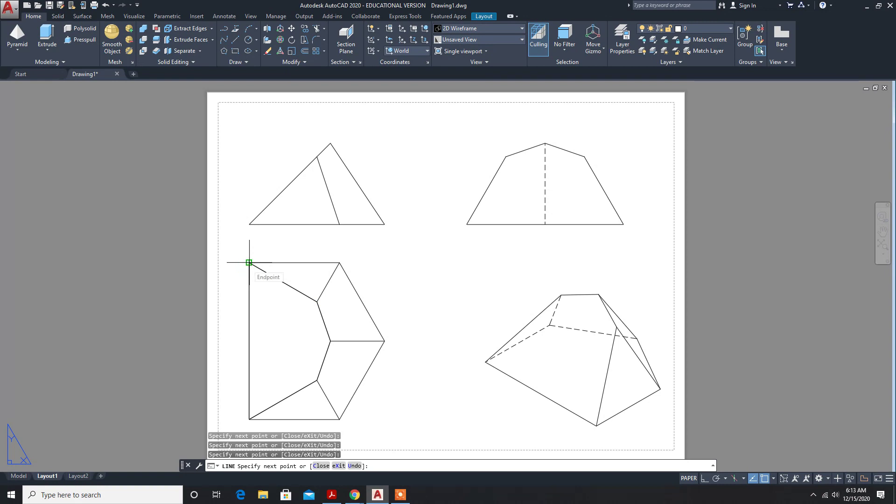
key("Return")
key("Return")
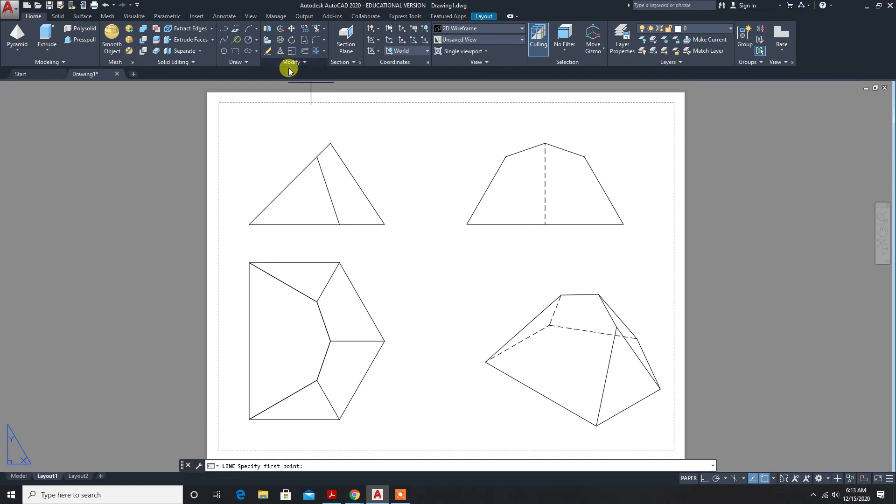
Step: Trace the isometric view's cut-face outline with a closed line loop
left_click(485, 362)
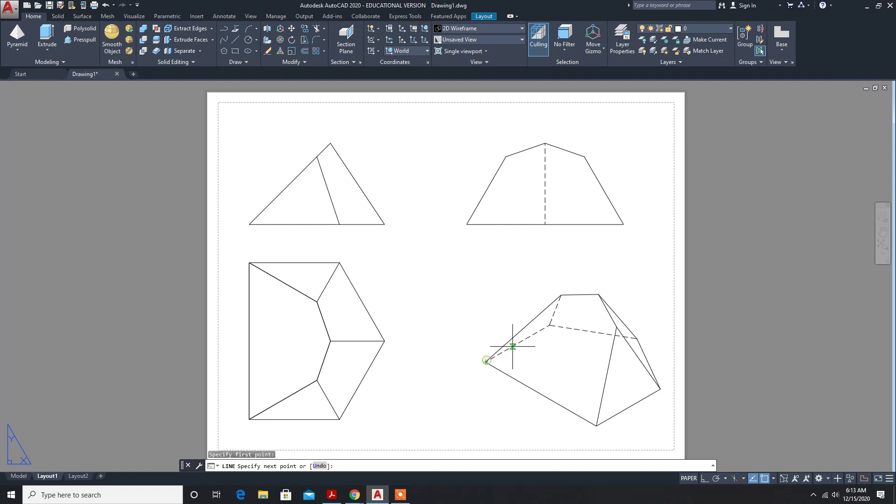
left_click(562, 295)
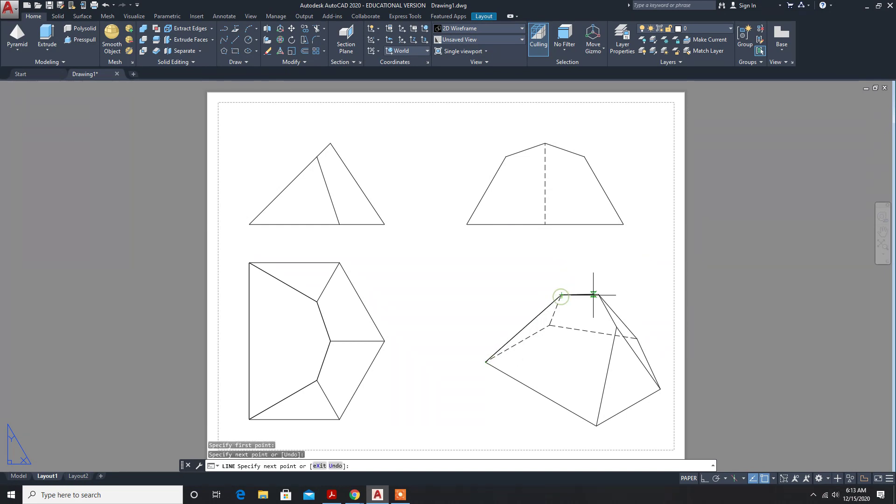
left_click(599, 295)
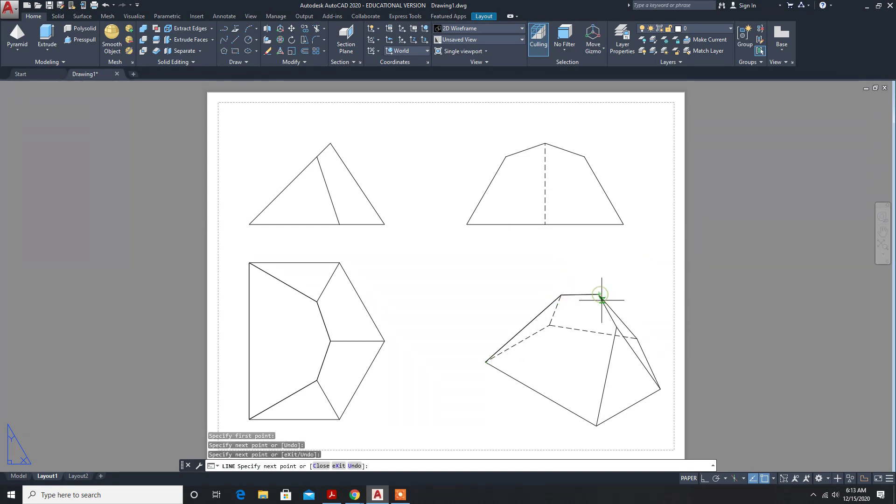
left_click(616, 326)
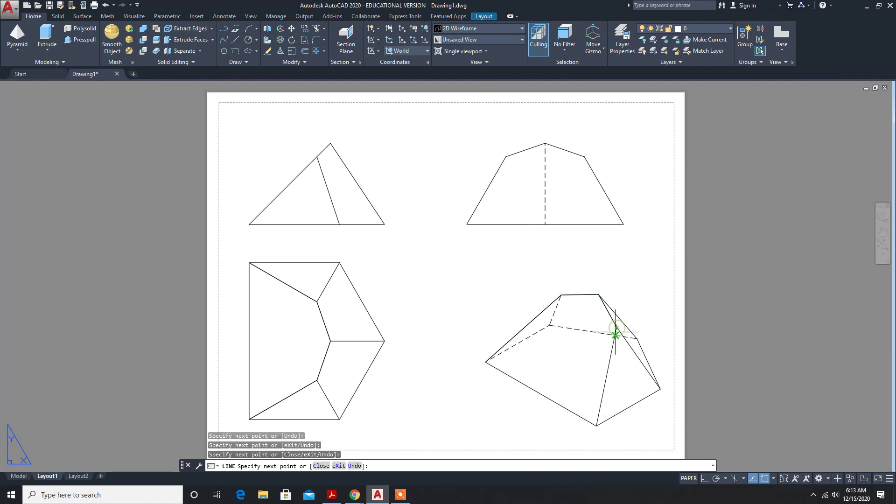
left_click(597, 426)
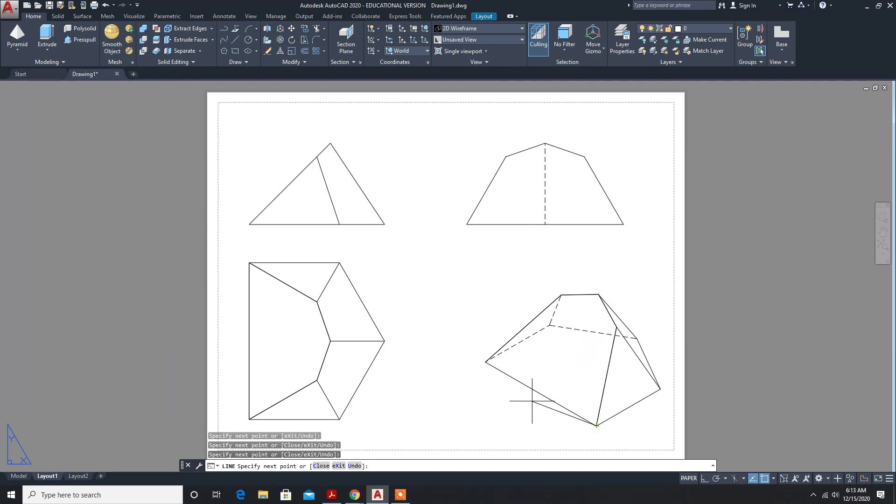
left_click(486, 362)
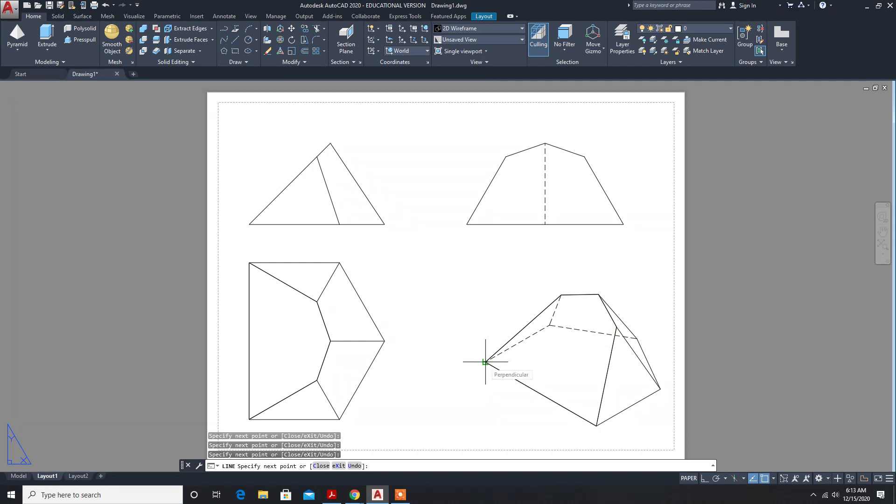
key("Escape")
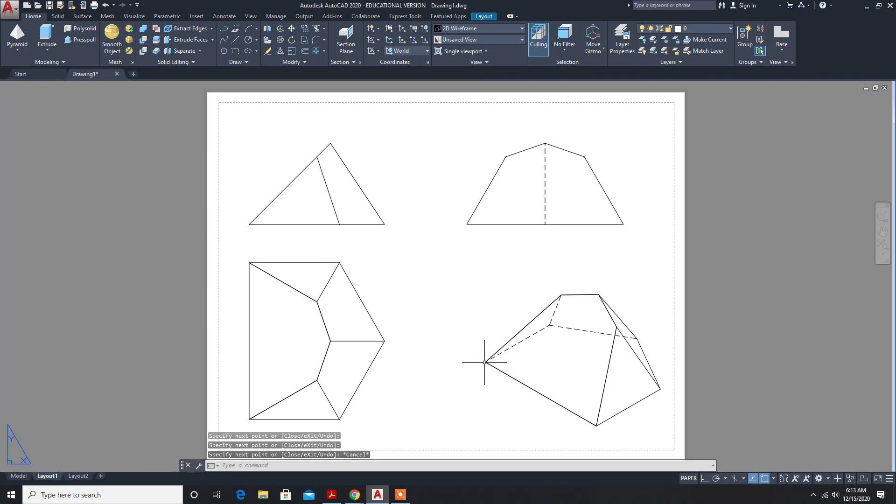
Step: Trace the side view's trapezoid outline from bottom-left corner over the apex and back
left_click(235, 43)
left_click(467, 225)
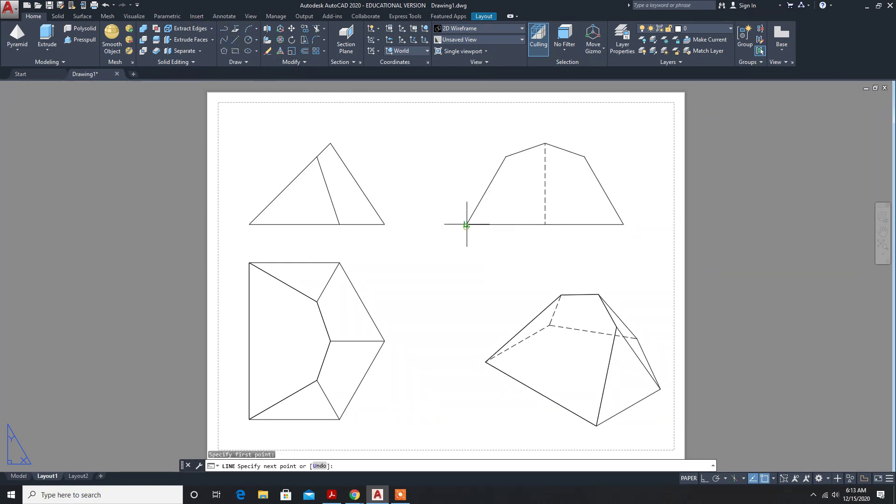
left_click(507, 157)
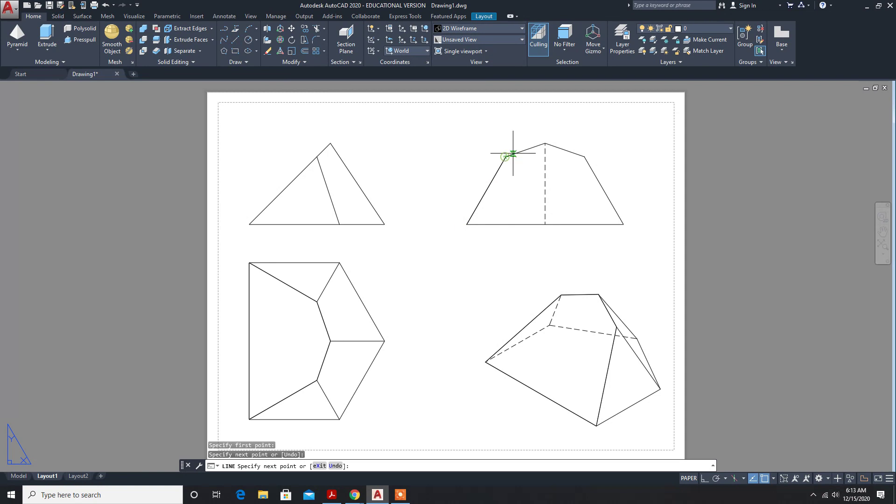
left_click(545, 143)
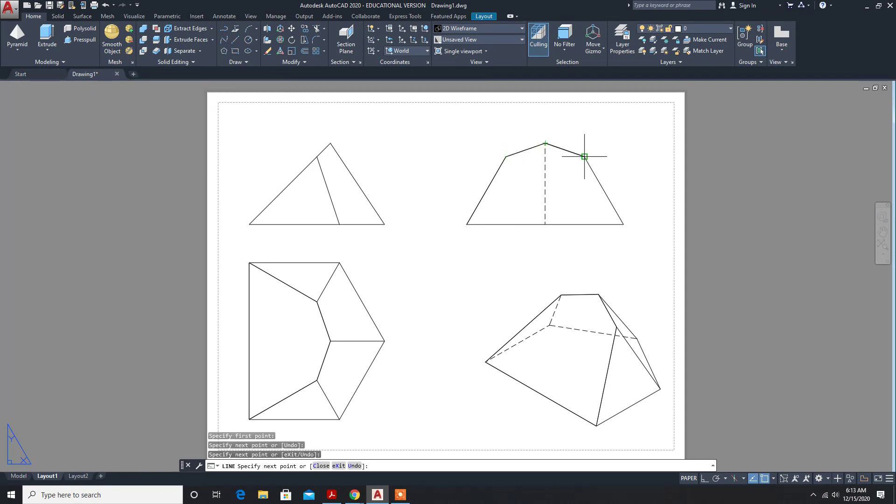
left_click(585, 157)
left_click(624, 225)
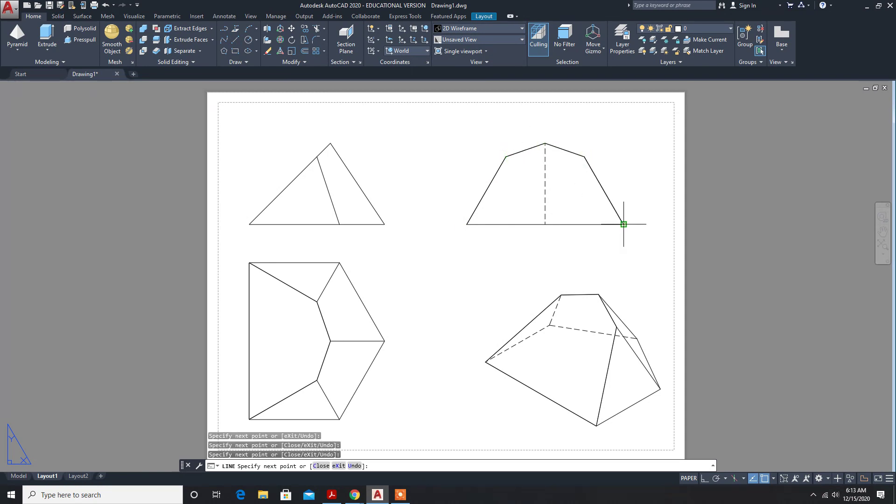
left_click(467, 224)
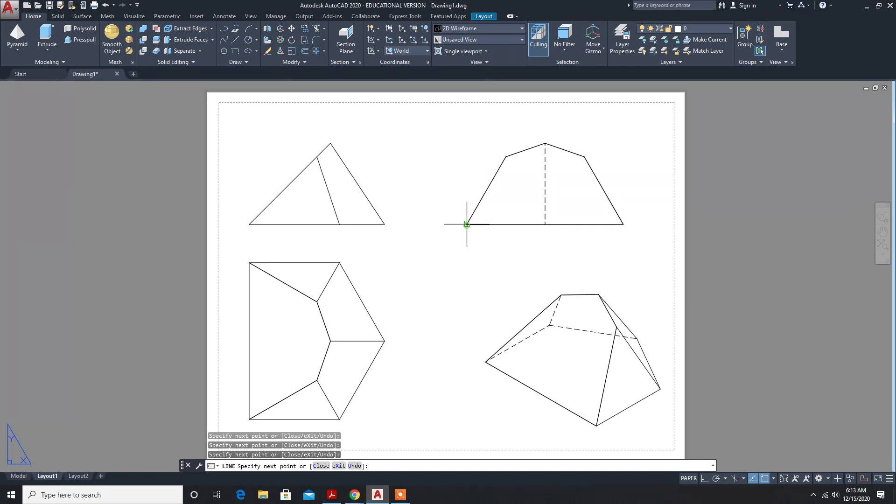
key("Escape")
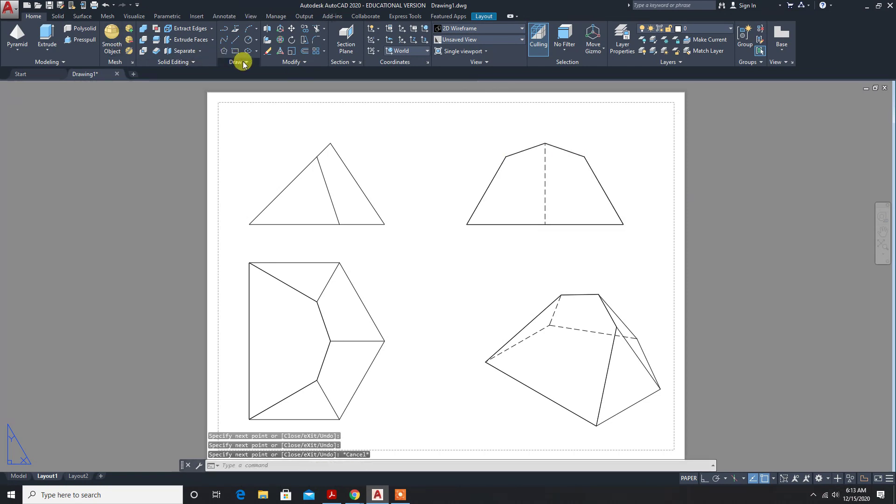
left_click(243, 63)
Step: Hatch the plan's left region, the side trapezoid and the isometric front face
left_click(223, 86)
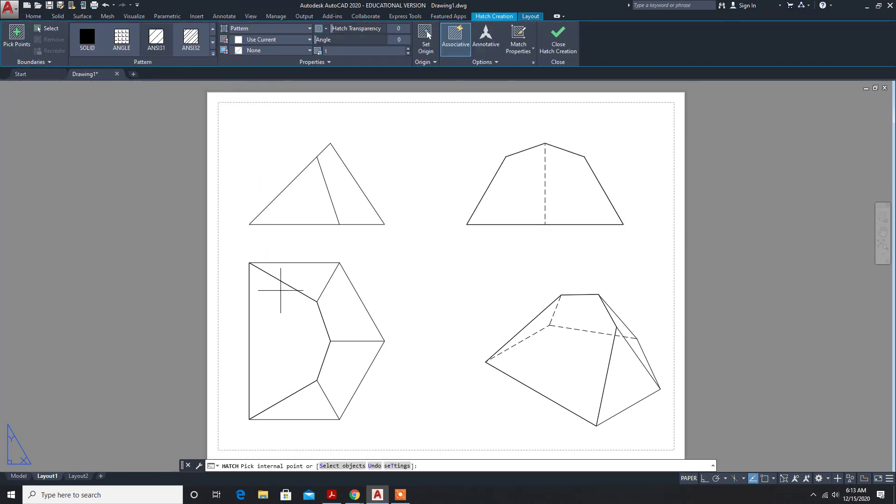
left_click(282, 309)
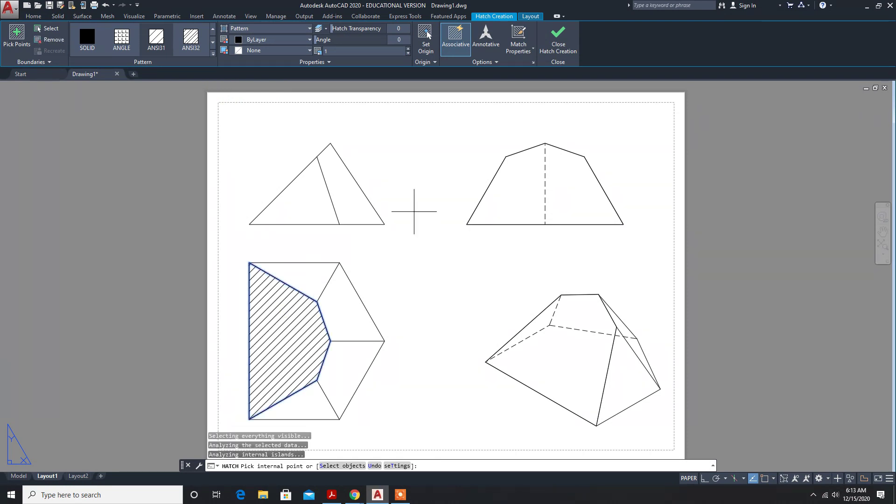
left_click(526, 191)
left_click(559, 344)
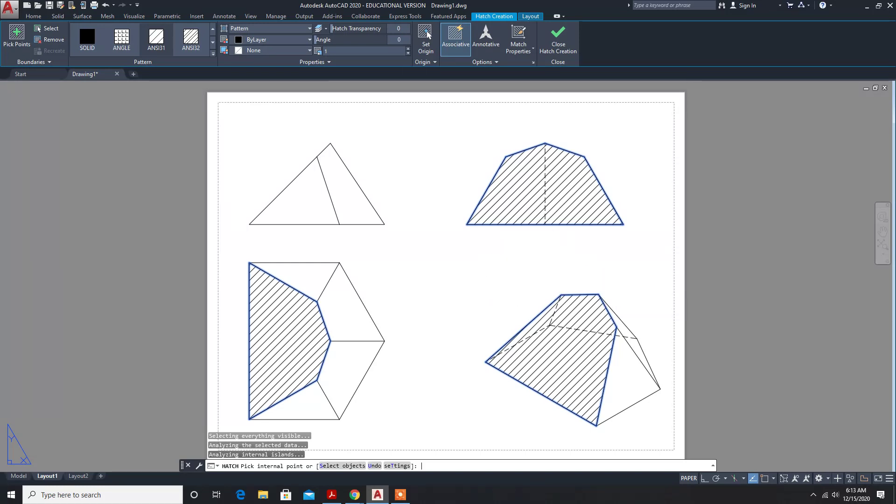
key("Return")
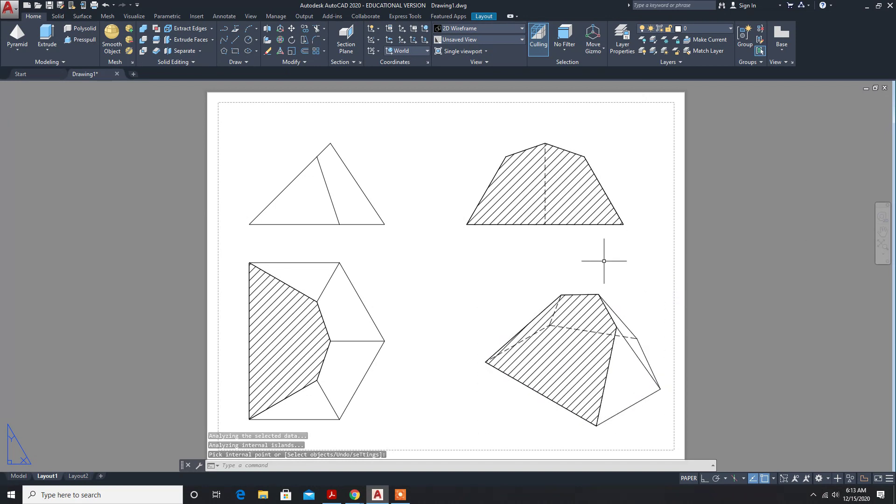
Step: Select the triangle front view on Layout1
left_click(409, 500)
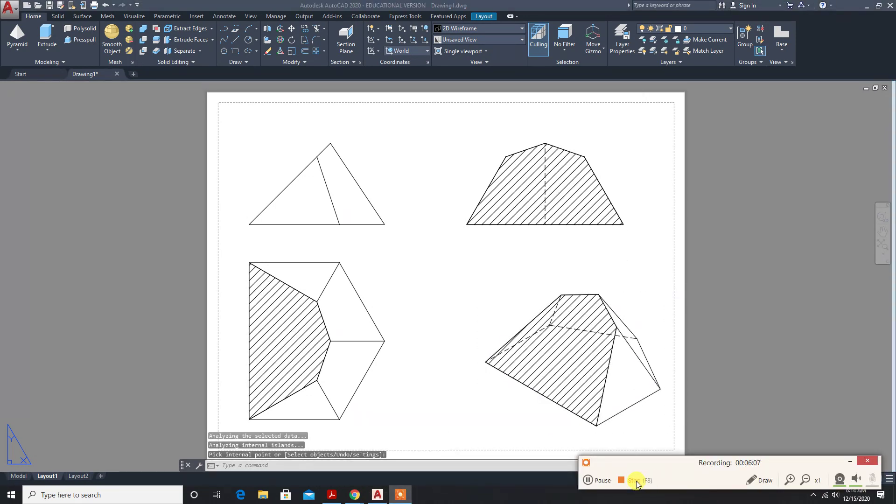
left_click(605, 483)
left_click(605, 482)
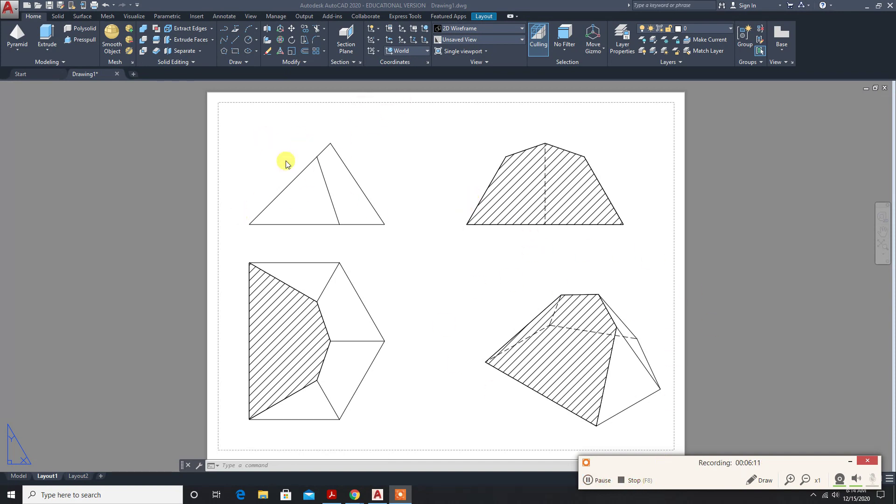
left_click(317, 190)
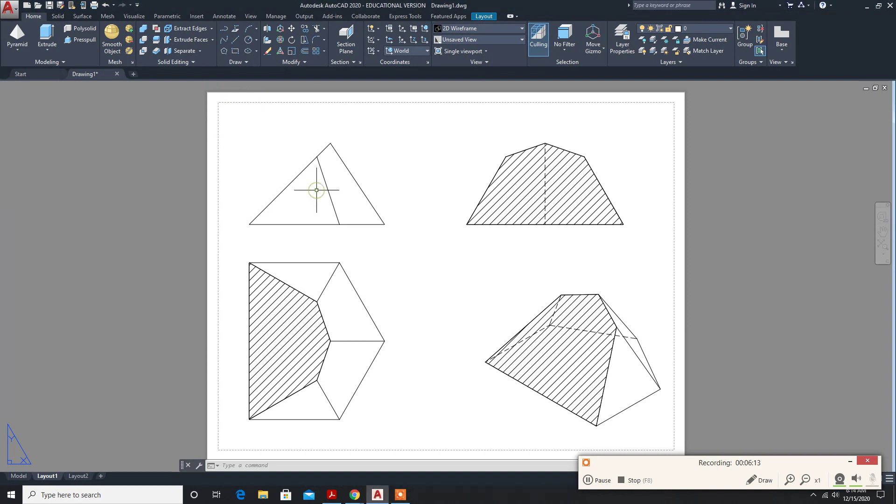
left_click(316, 190)
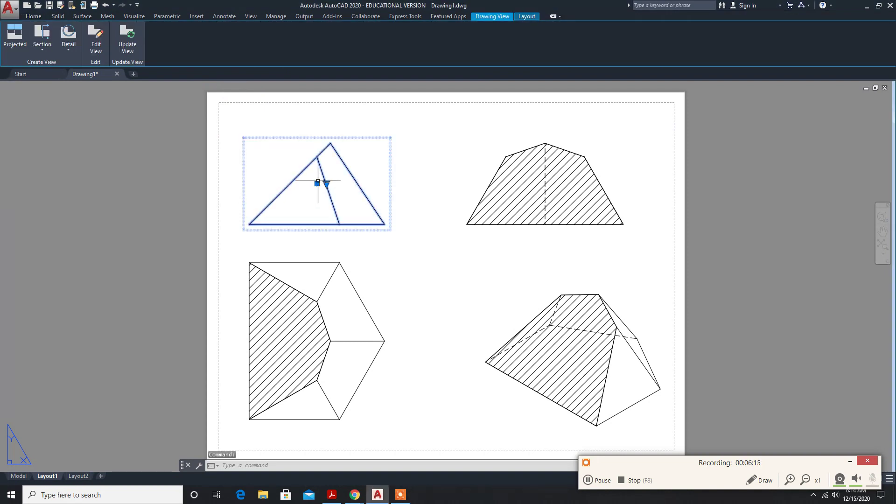
Step: Start a Full section with cutting line A-A from the triangle's left corner to apex
left_click(42, 49)
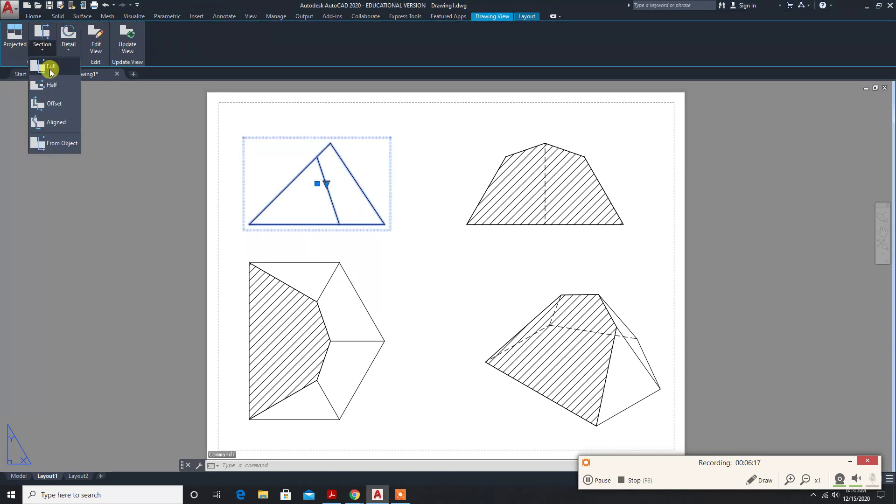
left_click(42, 68)
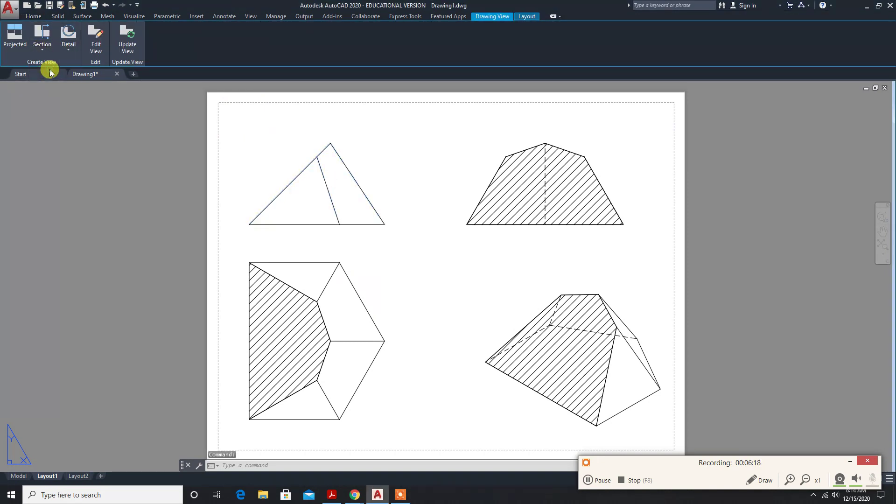
left_click(249, 225)
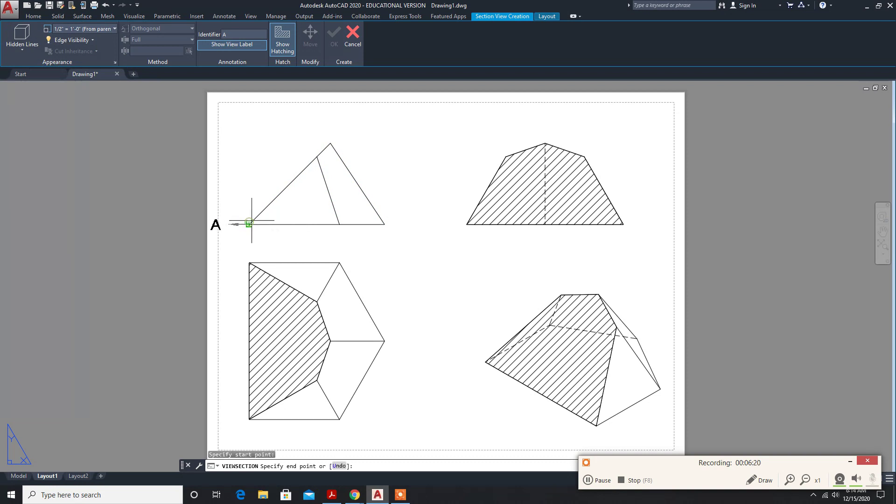
left_click(331, 143)
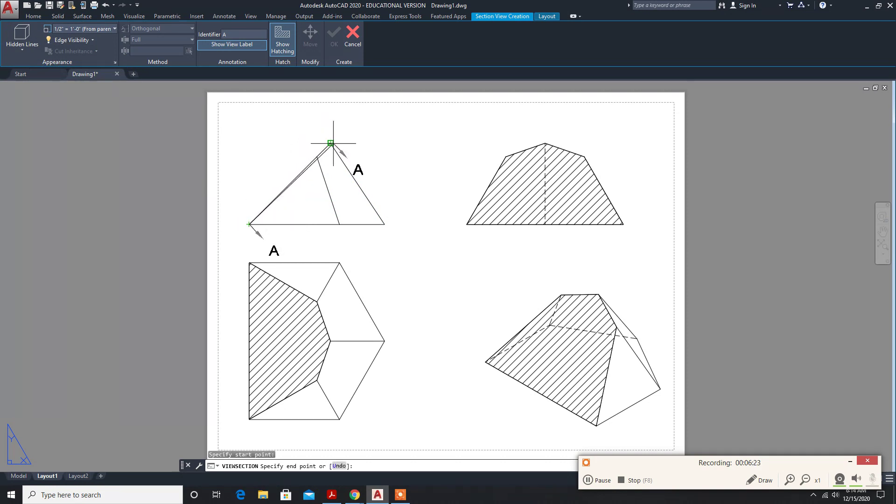
left_click(331, 142)
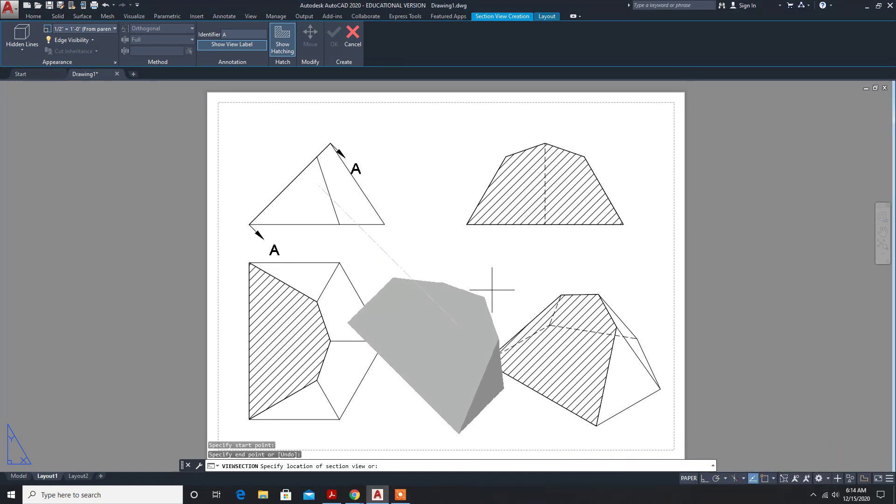
Step: Place SECTION A-A mid-sheet with its depth set to Slice
left_click(495, 244)
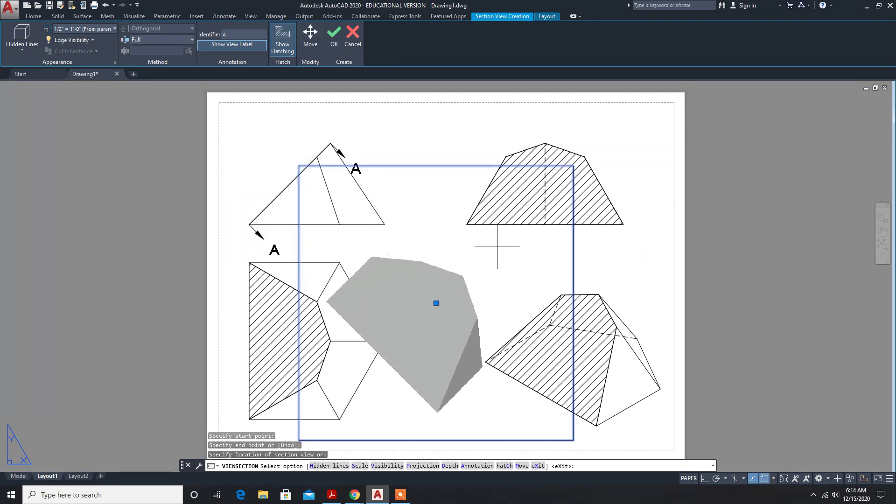
left_click(450, 466)
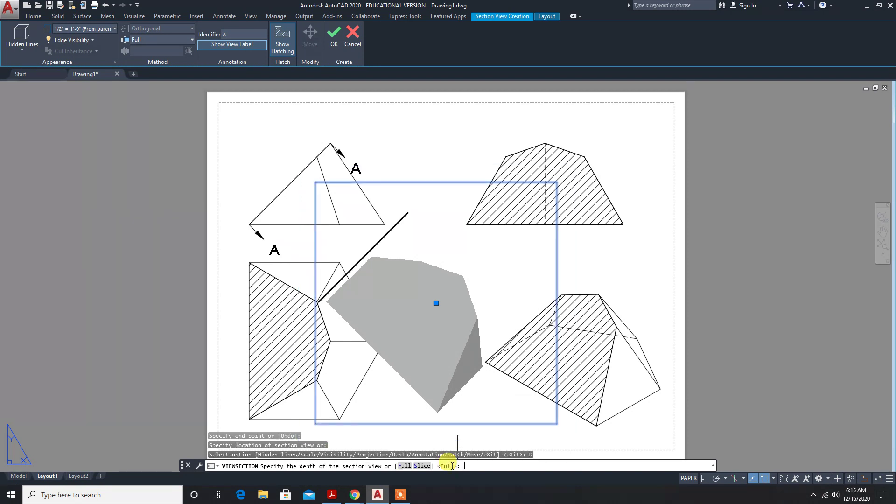
left_click(423, 466)
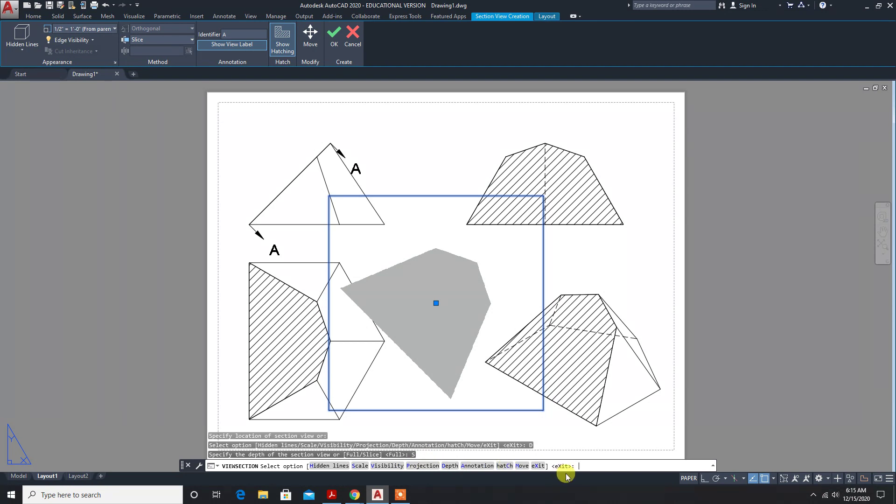
key("Return")
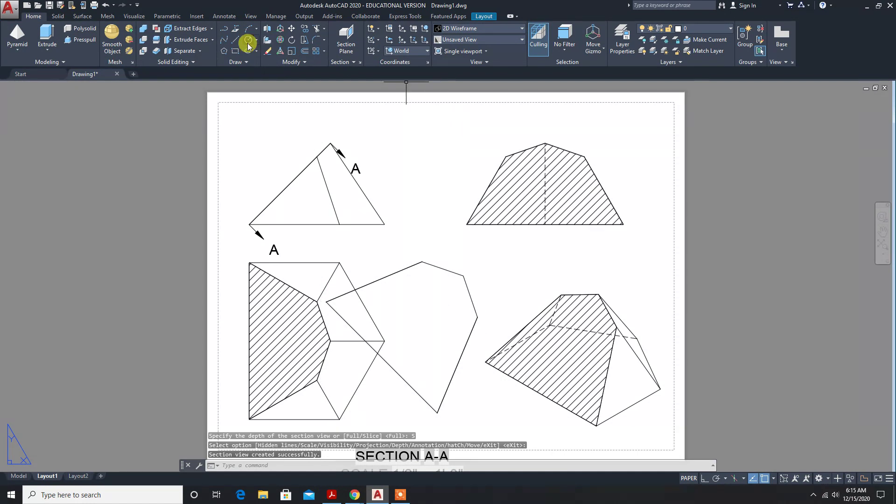
Step: Trace the SECTION A-A polygon's five corners with a closed line outline
left_click(236, 39)
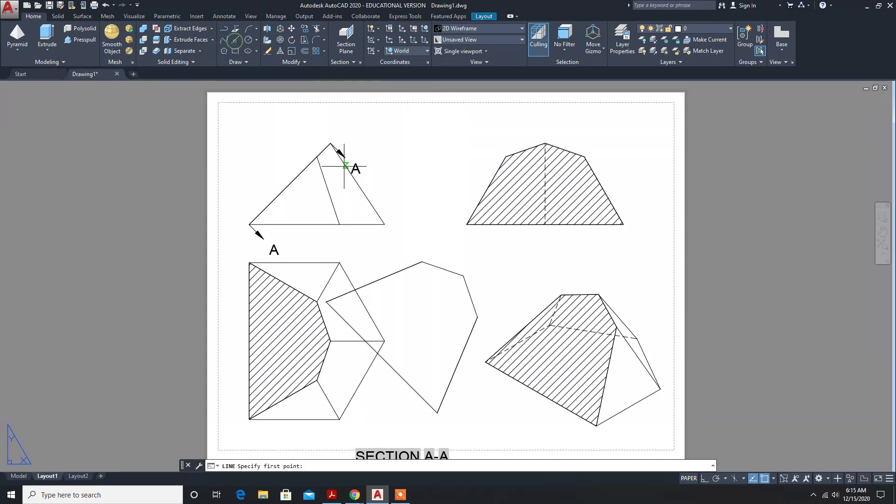
left_click(327, 302)
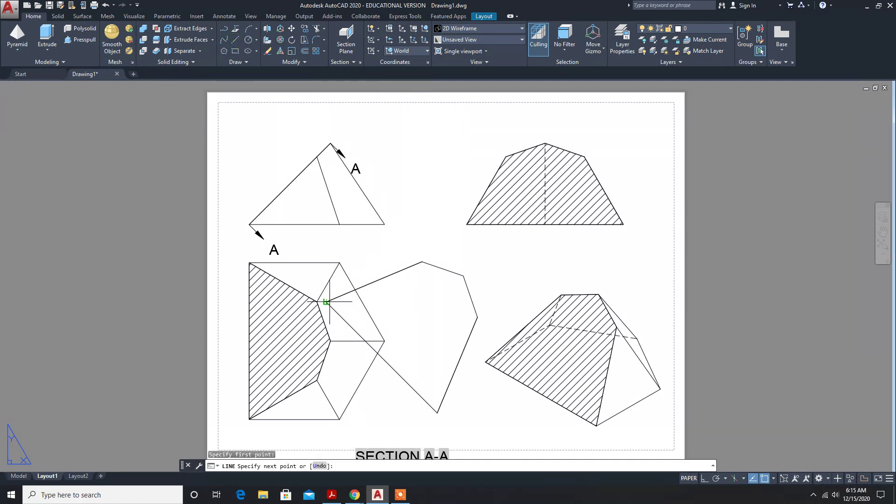
left_click(421, 263)
left_click(464, 276)
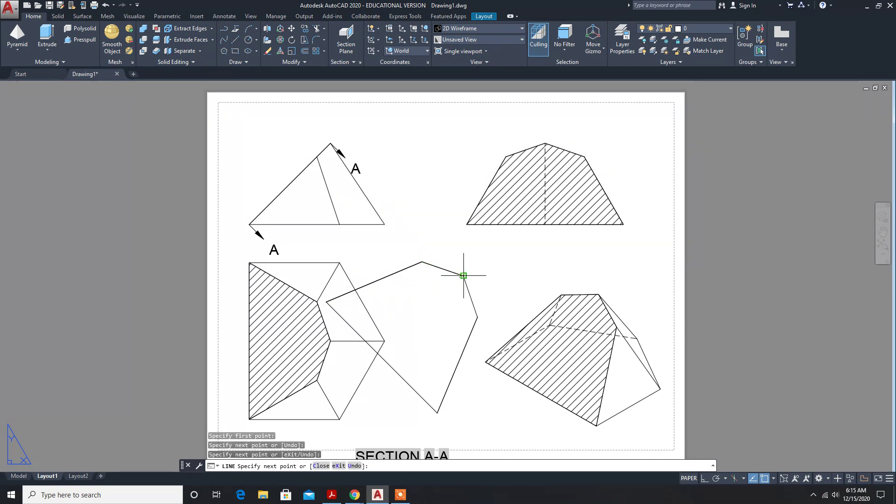
left_click(477, 317)
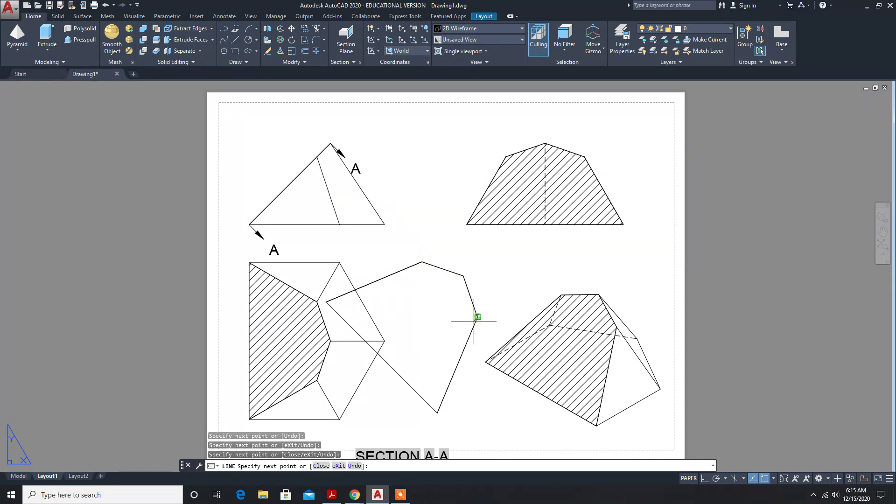
left_click(437, 413)
left_click(326, 302)
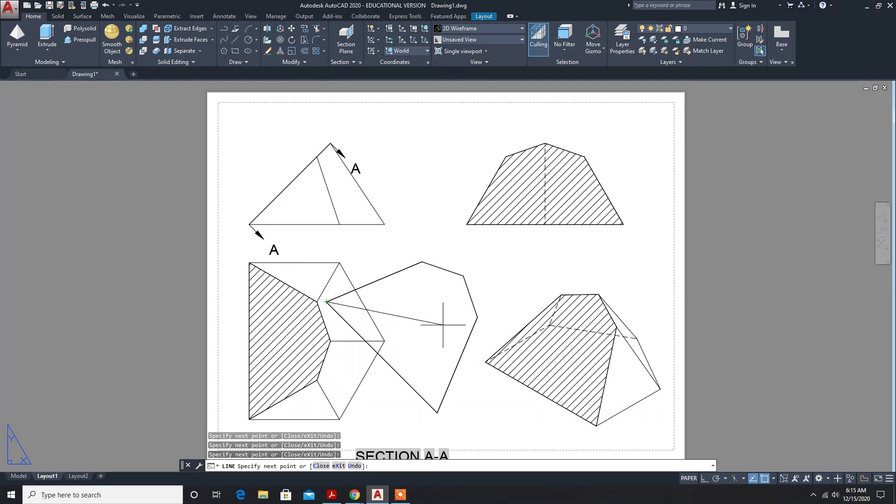
key("Escape")
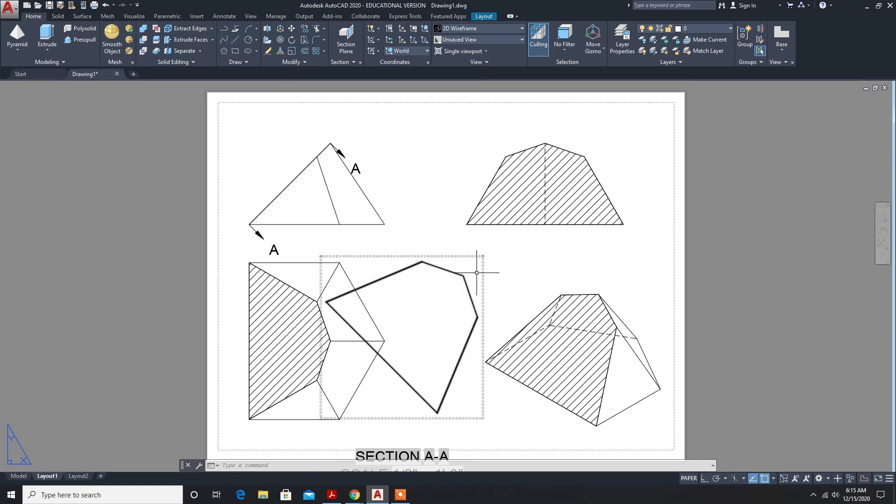
Step: Hatch the interior of the SECTION A-A outline
left_click(243, 66)
left_click(223, 86)
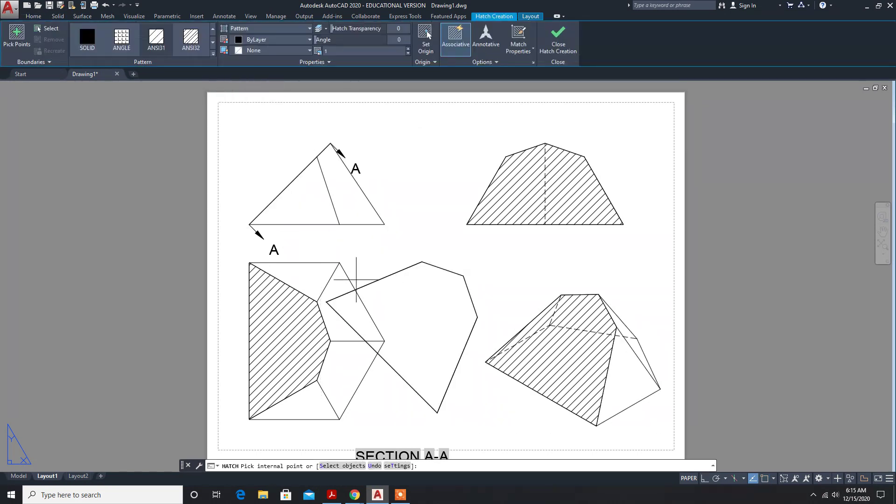
left_click(407, 310)
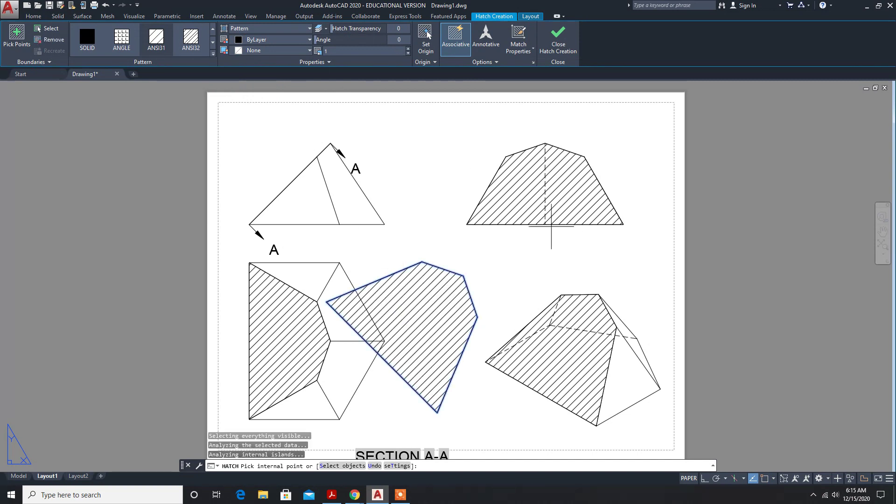